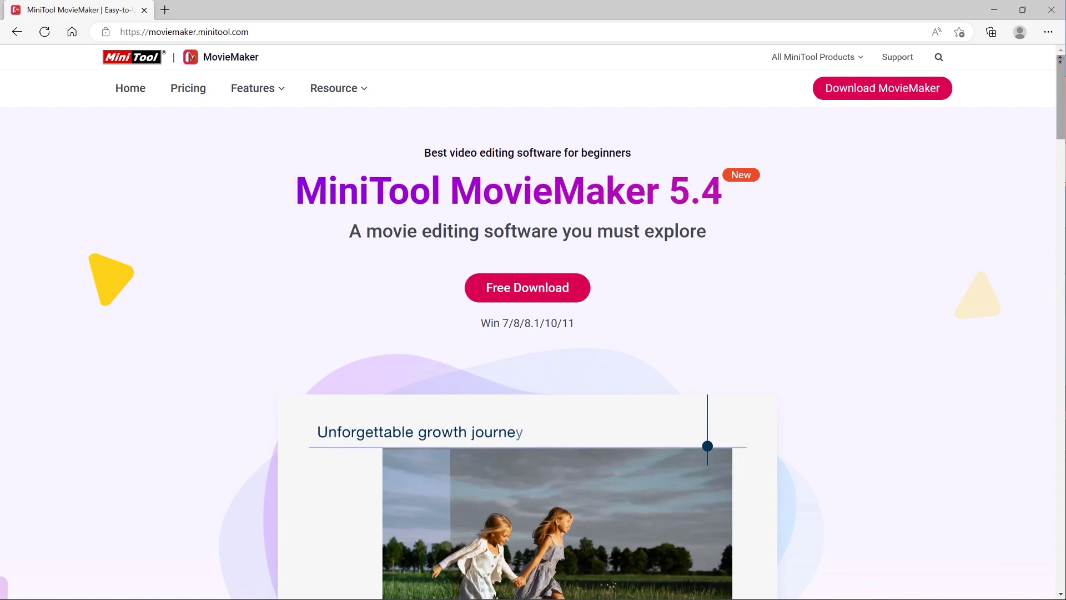
{"action": "scroll", "coordinate": [533, 333], "scroll_direction": "down", "scroll_amount": 3}
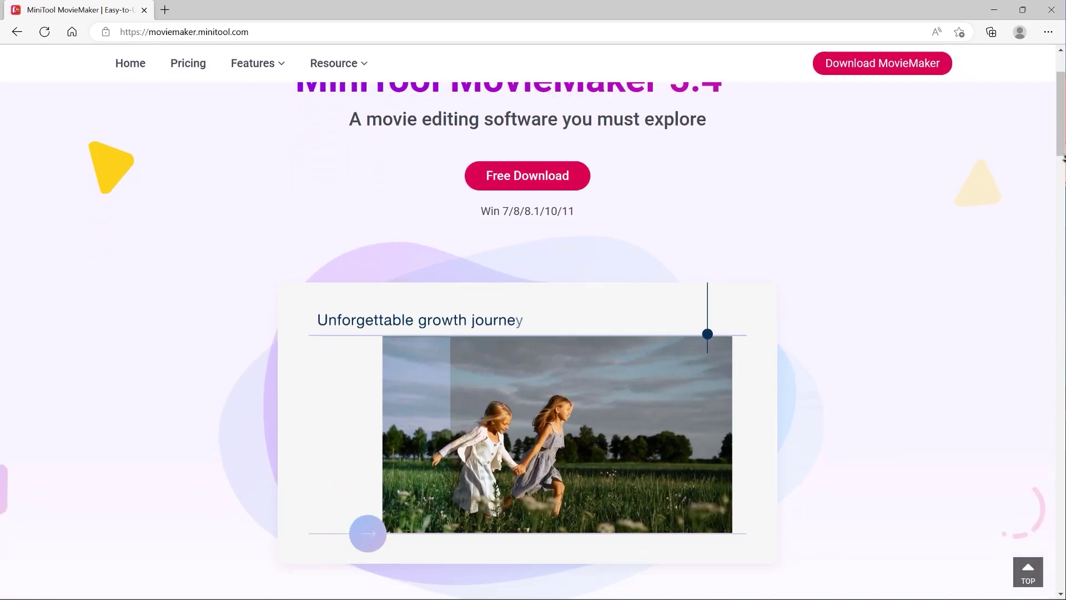
{"action": "scroll", "coordinate": [533, 334], "scroll_direction": "down", "scroll_amount": 2}
{"action": "scroll", "coordinate": [533, 334], "scroll_direction": "down", "scroll_amount": 2}
{"action": "scroll", "coordinate": [533, 334], "scroll_direction": "down", "scroll_amount": 2}
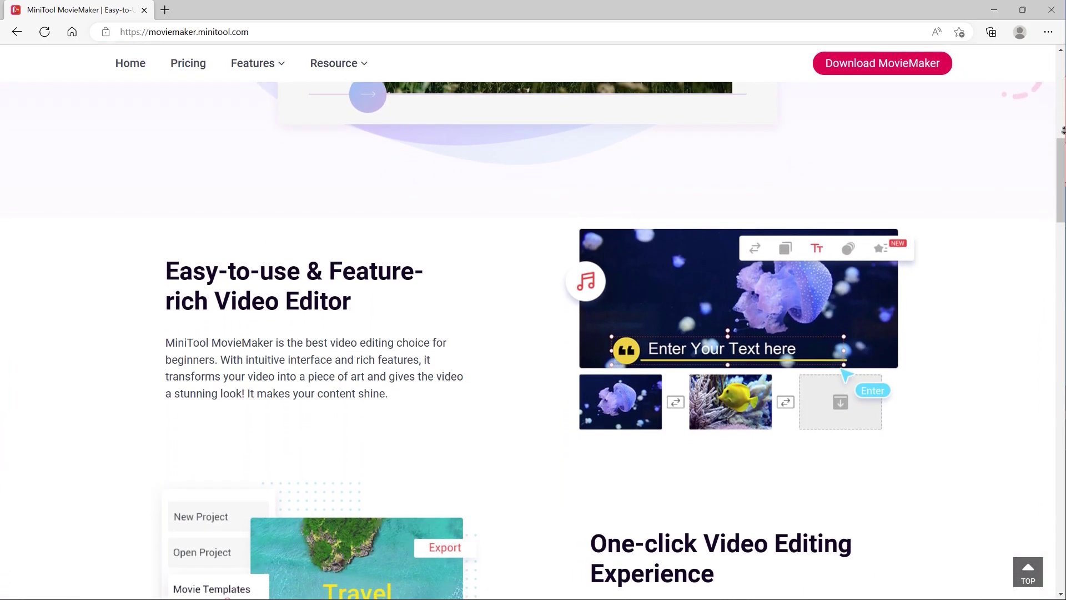
{"action": "scroll", "coordinate": [533, 334], "scroll_direction": "down", "scroll_amount": 2}
{"action": "scroll", "coordinate": [533, 333], "scroll_direction": "down", "scroll_amount": 2}
{"action": "scroll", "coordinate": [534, 334], "scroll_direction": "down", "scroll_amount": 2}
{"action": "scroll", "coordinate": [533, 333], "scroll_direction": "down", "scroll_amount": 2}
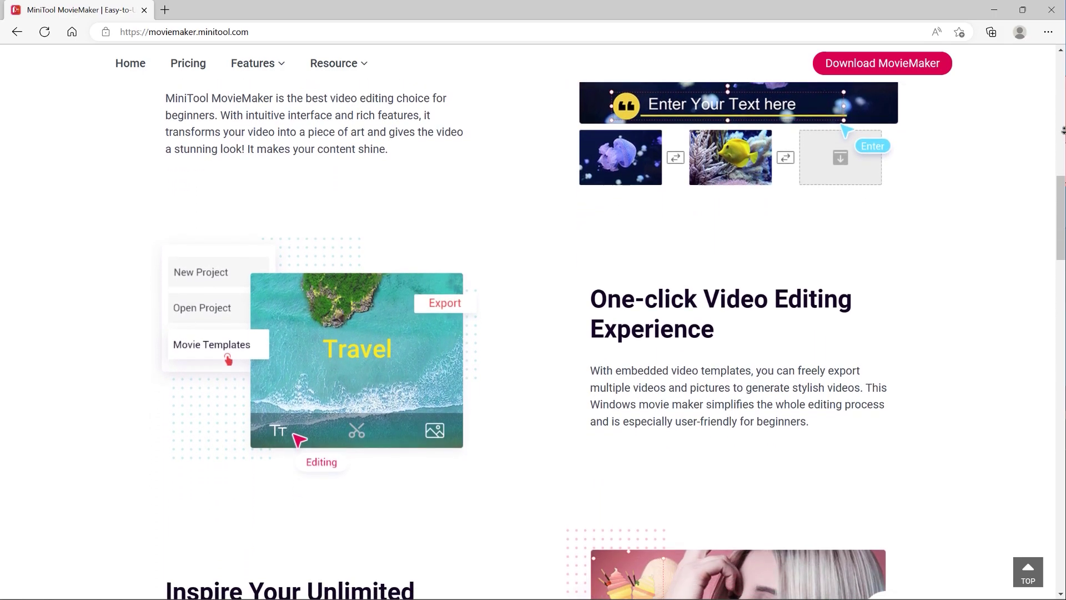
{"action": "scroll", "coordinate": [533, 334], "scroll_direction": "down", "scroll_amount": 2}
{"action": "scroll", "coordinate": [534, 334], "scroll_direction": "down", "scroll_amount": 2}
{"action": "scroll", "coordinate": [533, 333], "scroll_direction": "down", "scroll_amount": 2}
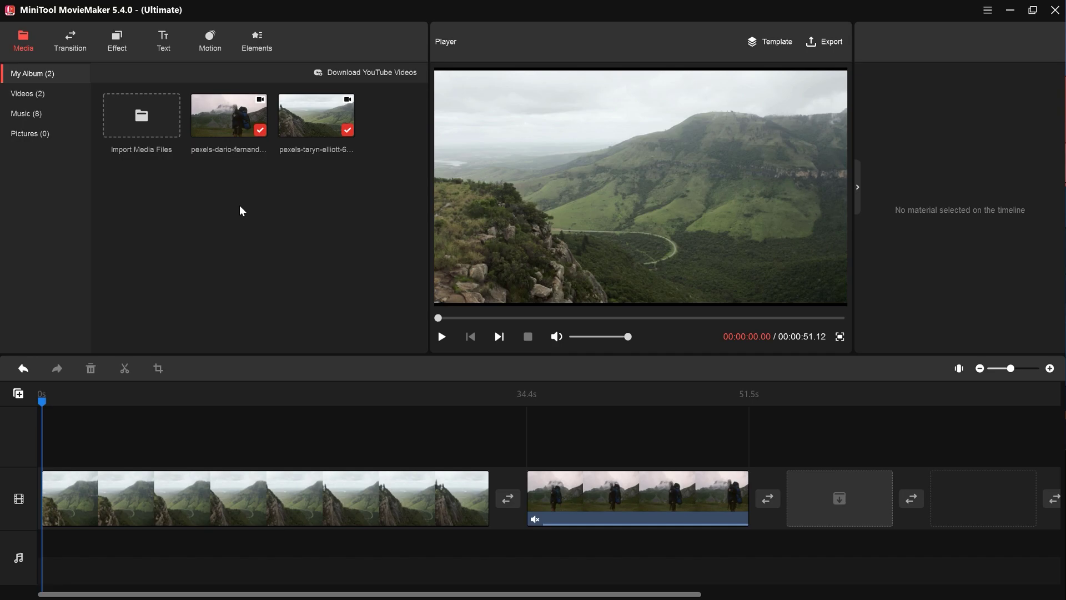
Browse the Music (8) album, then bring up the 97-item transition library
{"action": "left_click", "coordinate": [25, 113]}
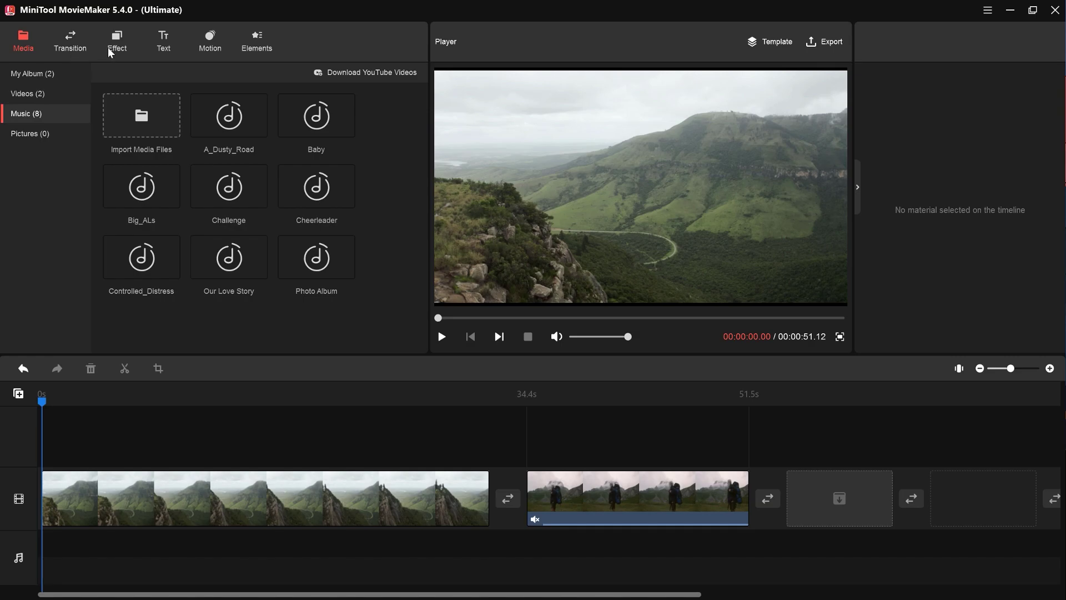
{"action": "left_click", "coordinate": [71, 42]}
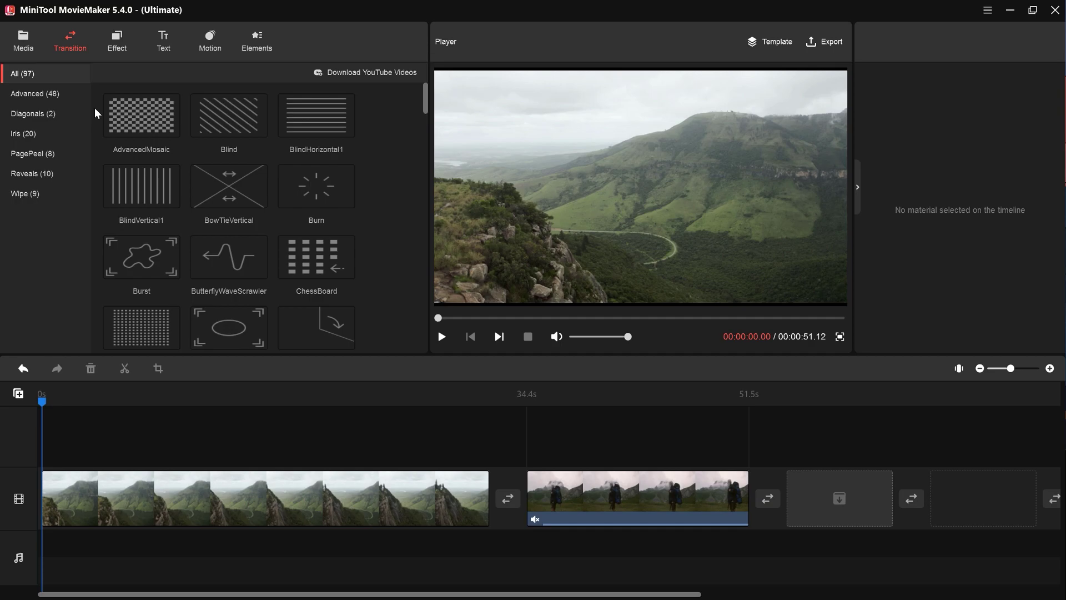
{"action": "scroll", "coordinate": [386, 166], "scroll_direction": "down", "scroll_amount": 2}
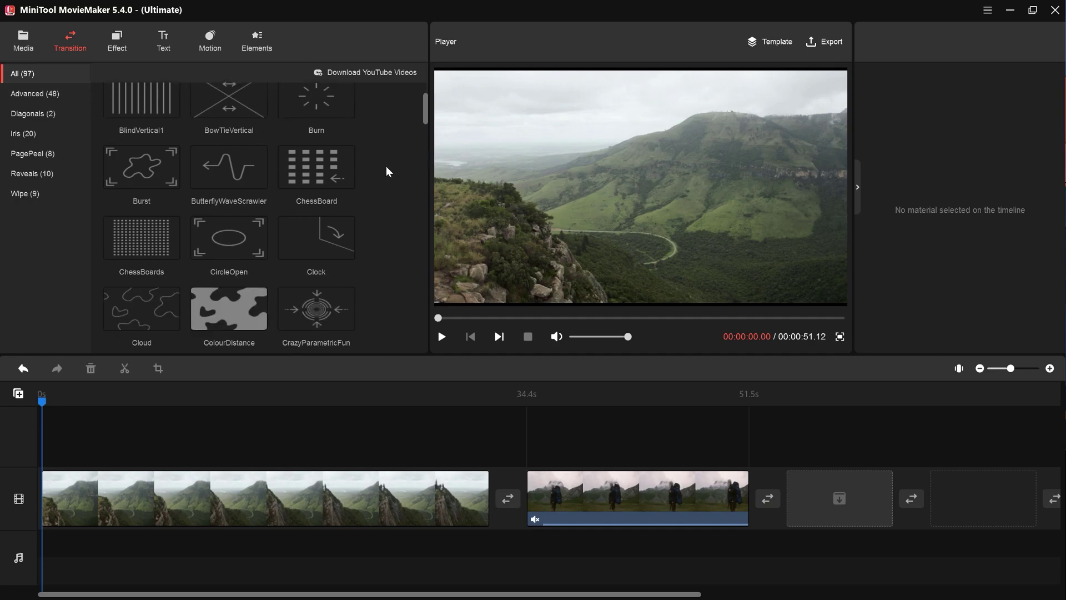
{"action": "scroll", "coordinate": [385, 166], "scroll_direction": "down", "scroll_amount": 1}
{"action": "scroll", "coordinate": [386, 166], "scroll_direction": "down", "scroll_amount": 1}
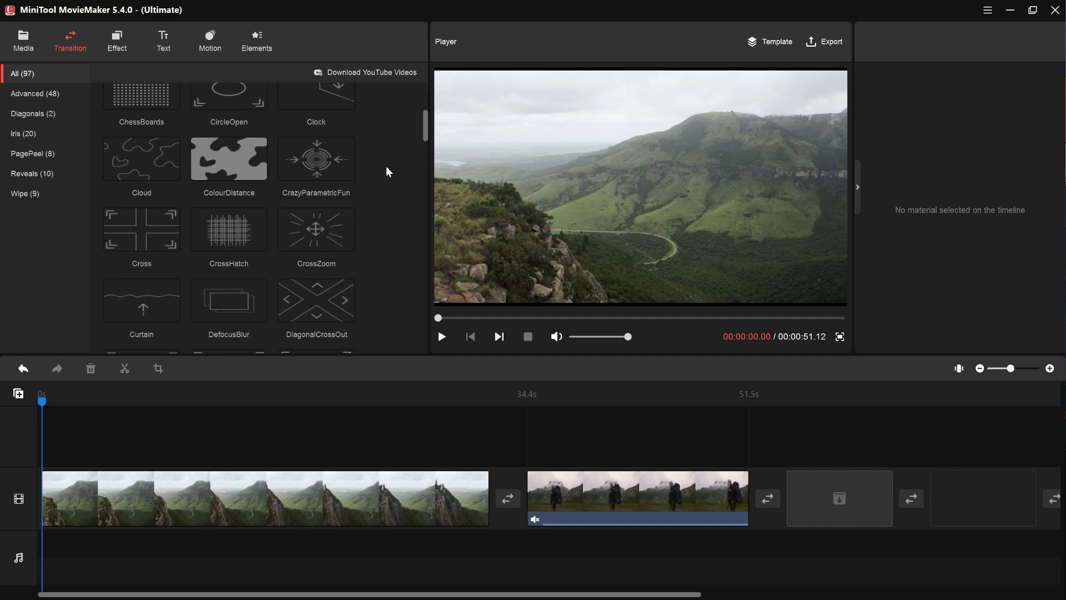
{"action": "scroll", "coordinate": [385, 166], "scroll_direction": "down", "scroll_amount": 1}
{"action": "scroll", "coordinate": [386, 166], "scroll_direction": "down", "scroll_amount": 1}
{"action": "scroll", "coordinate": [386, 166], "scroll_direction": "down", "scroll_amount": 1}
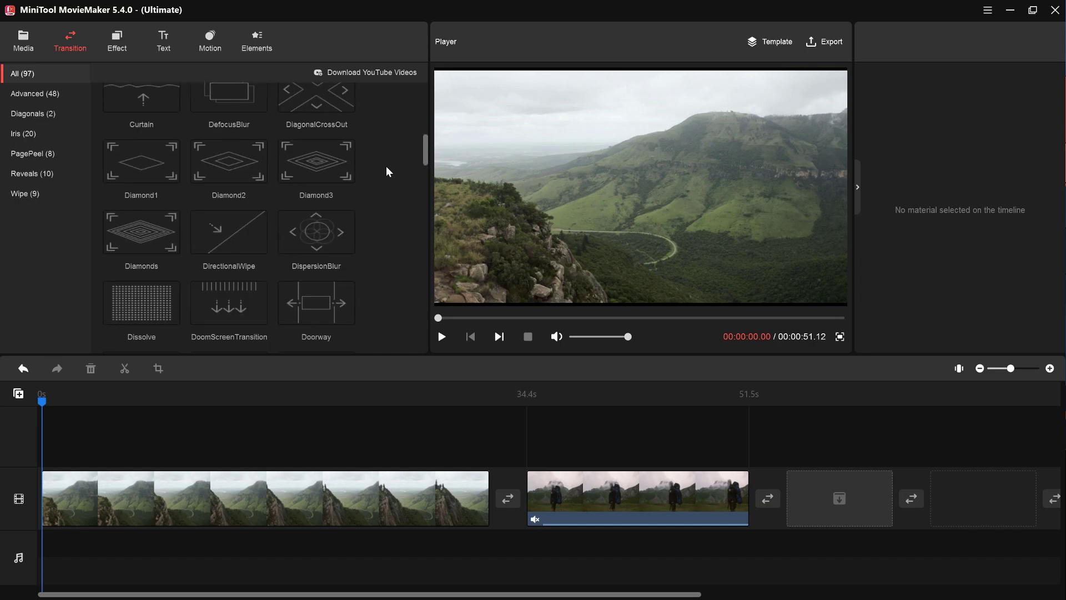
{"action": "scroll", "coordinate": [385, 166], "scroll_direction": "down", "scroll_amount": 1}
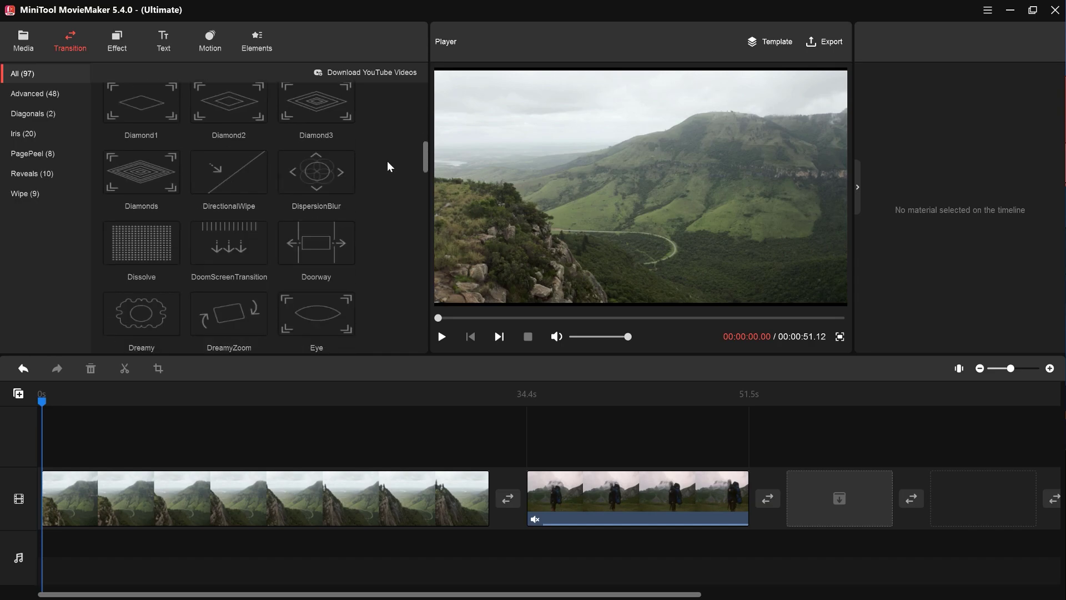
{"action": "scroll", "coordinate": [387, 160], "scroll_direction": "down", "scroll_amount": 1}
{"action": "scroll", "coordinate": [387, 161], "scroll_direction": "down", "scroll_amount": 1}
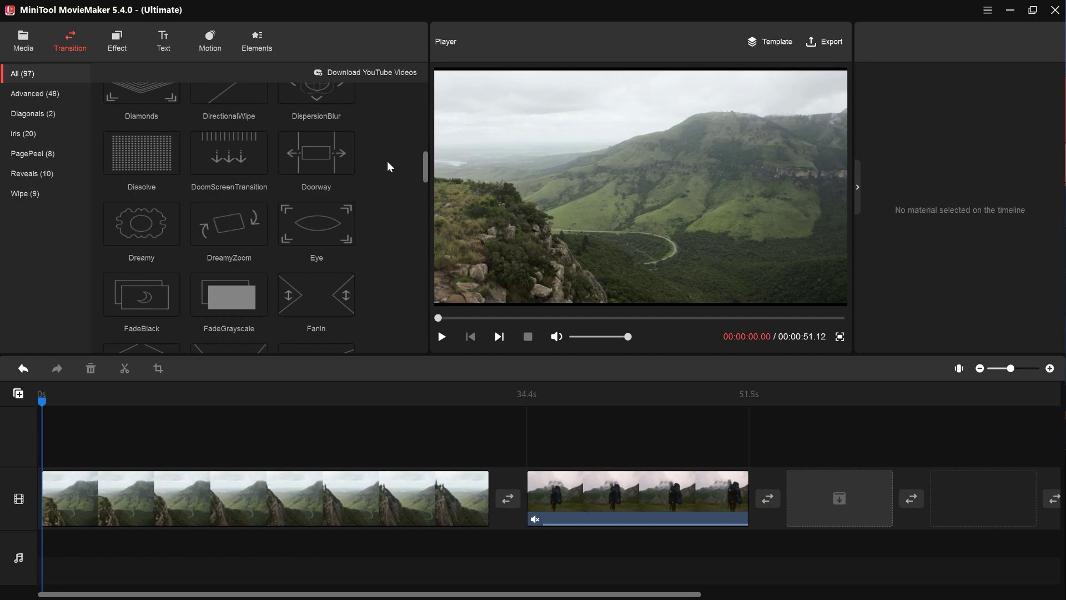
{"action": "scroll", "coordinate": [387, 160], "scroll_direction": "down", "scroll_amount": 1}
{"action": "scroll", "coordinate": [387, 161], "scroll_direction": "up", "scroll_amount": 1}
{"action": "scroll", "coordinate": [387, 161], "scroll_direction": "up", "scroll_amount": 1}
{"action": "scroll", "coordinate": [387, 161], "scroll_direction": "up", "scroll_amount": 1}
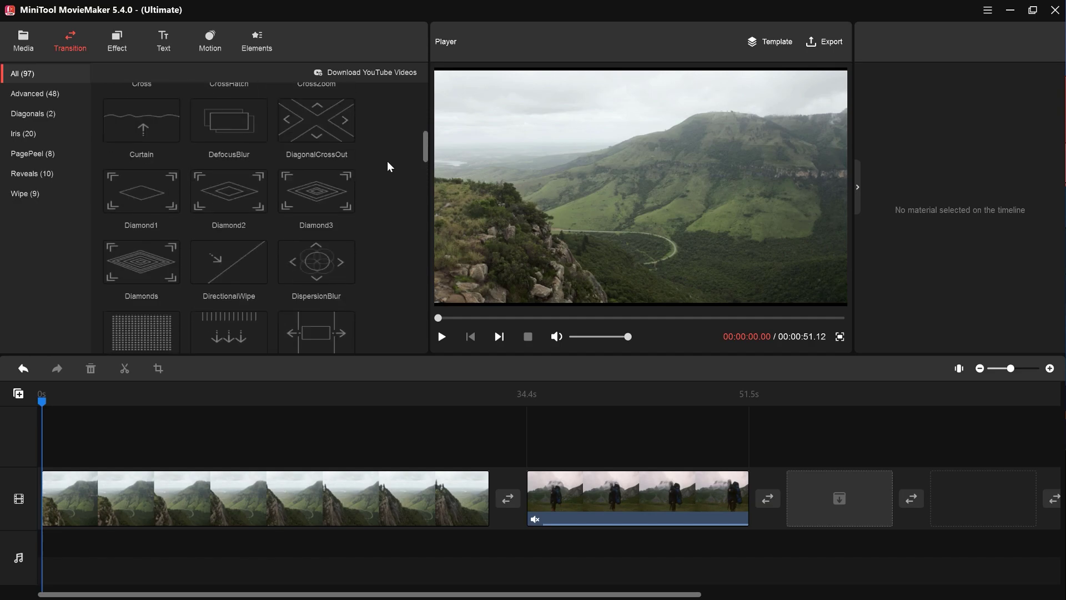
{"action": "scroll", "coordinate": [387, 161], "scroll_direction": "up", "scroll_amount": 1}
{"action": "scroll", "coordinate": [215, 273], "scroll_direction": "up", "scroll_amount": 1}
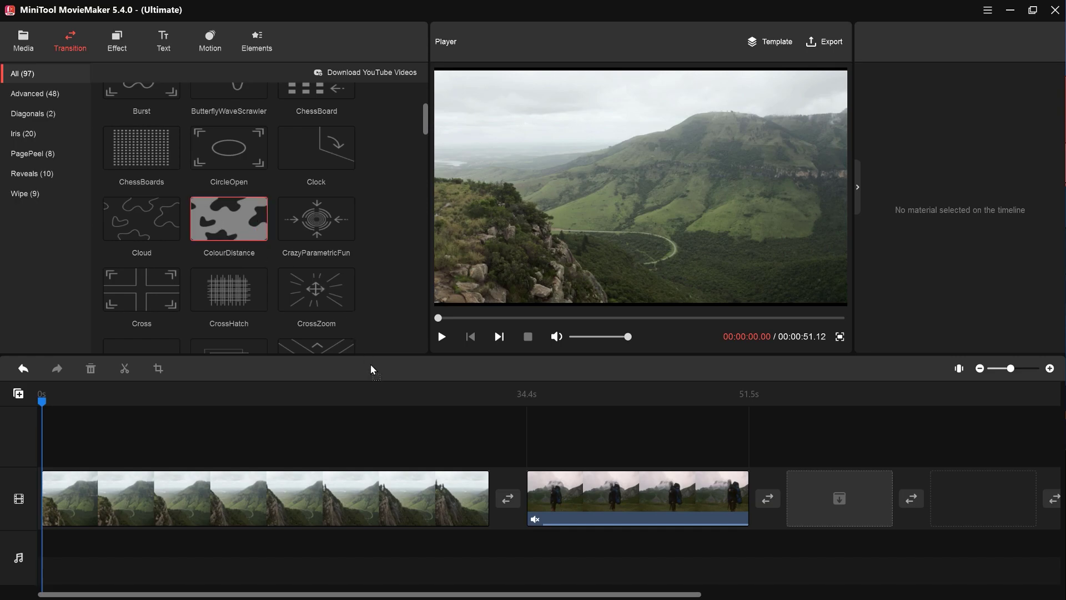
Place ColourDistance between the two clips, preview it, and delete it
{"action": "left_click_drag", "start_coordinate": [228, 218], "coordinate": [506, 501]}
{"action": "left_click", "coordinate": [442, 336]}
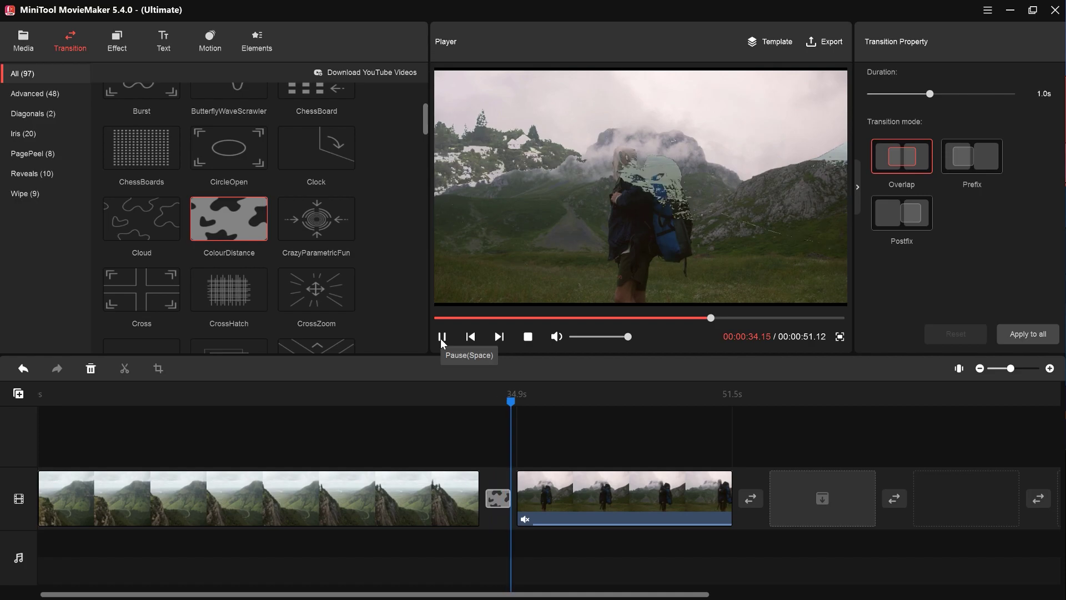
{"action": "left_click", "coordinate": [521, 394]}
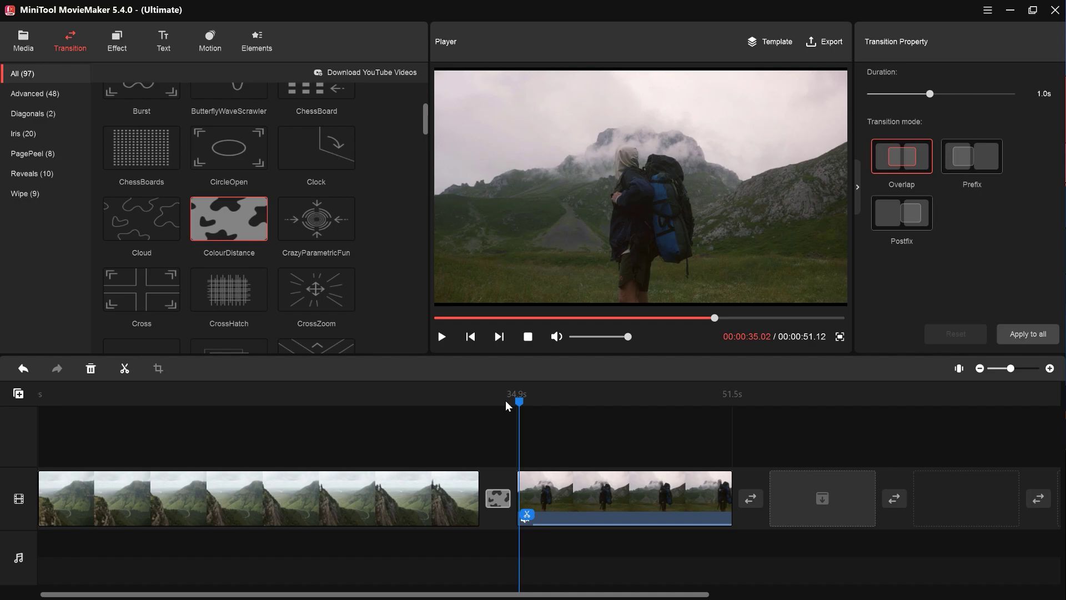
{"action": "left_click", "coordinate": [501, 499]}
{"action": "key", "text": "Delete"}
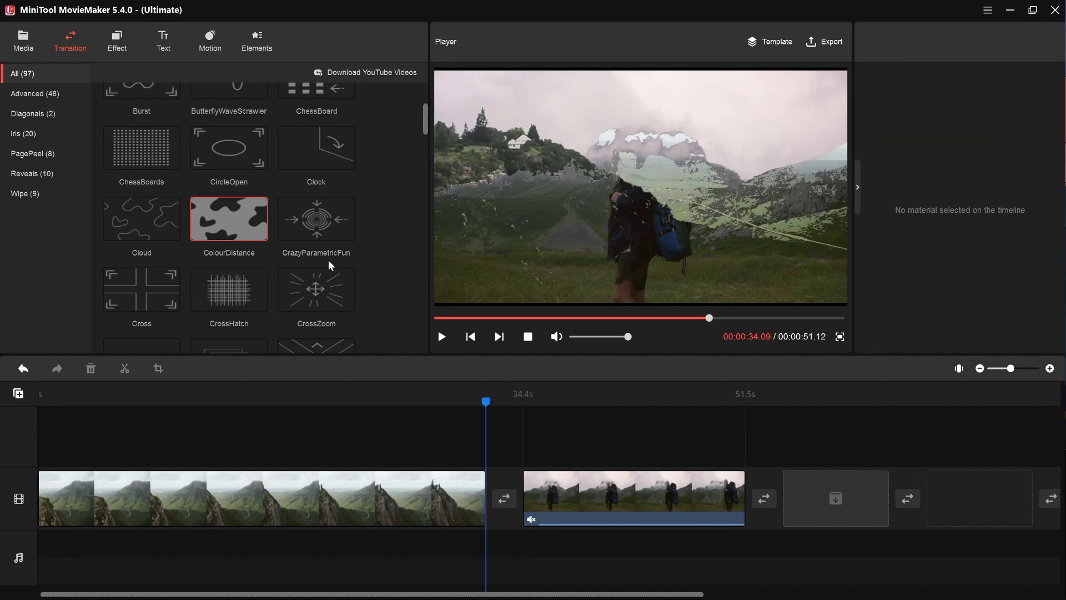
{"action": "scroll", "coordinate": [364, 254], "scroll_direction": "down", "scroll_amount": 5}
{"action": "scroll", "coordinate": [364, 254], "scroll_direction": "down", "scroll_amount": 5}
{"action": "mouse_move", "coordinate": [229, 271]}
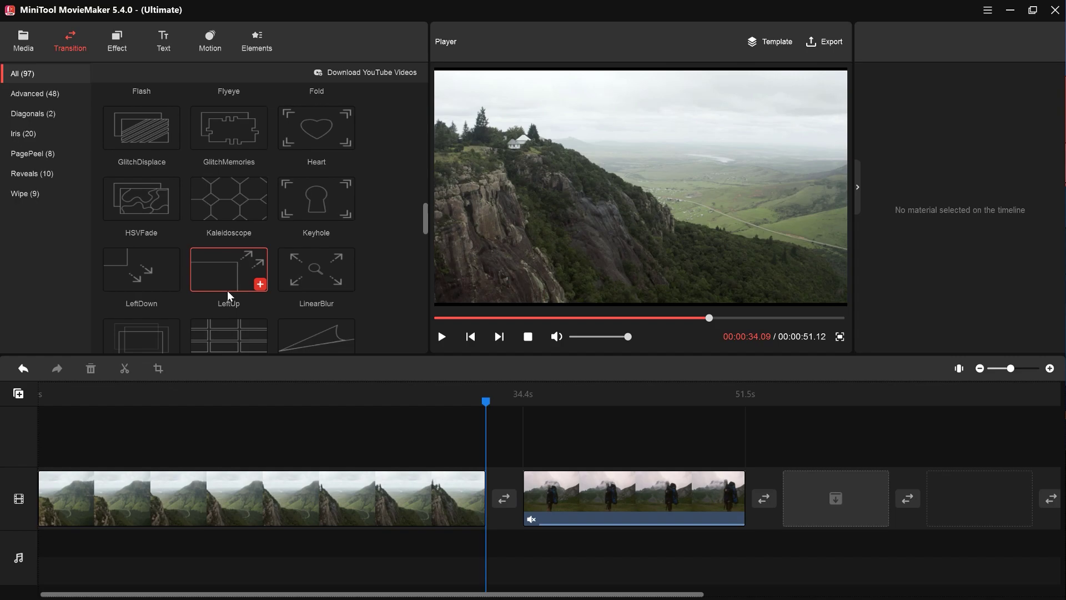
Try the LeftUp transition between the clips and preview it
{"action": "left_click", "coordinate": [505, 499]}
{"action": "left_click", "coordinate": [465, 501]}
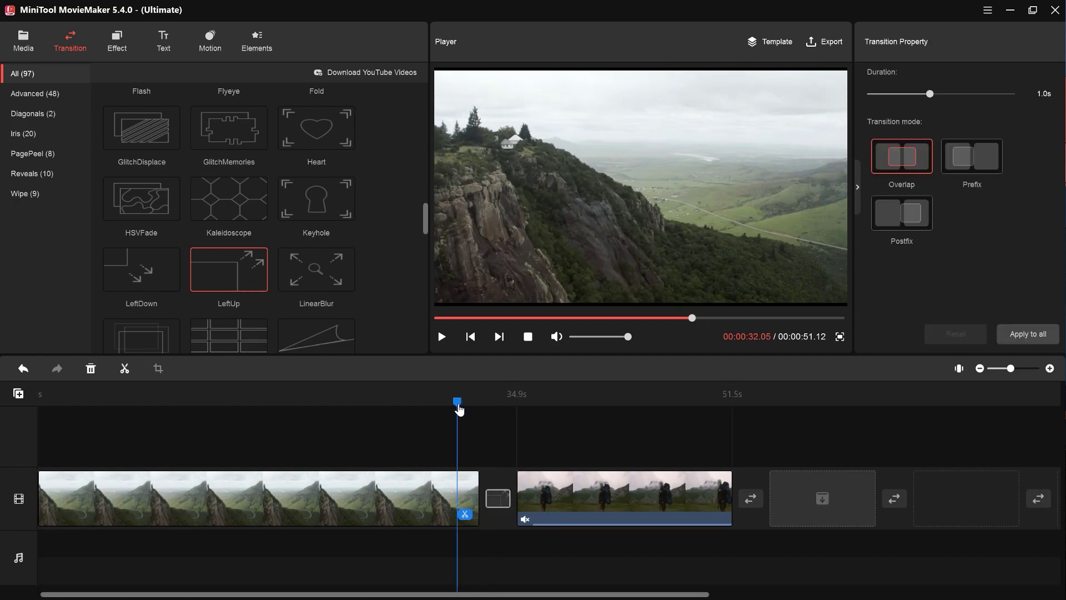
{"action": "left_click", "coordinate": [442, 336]}
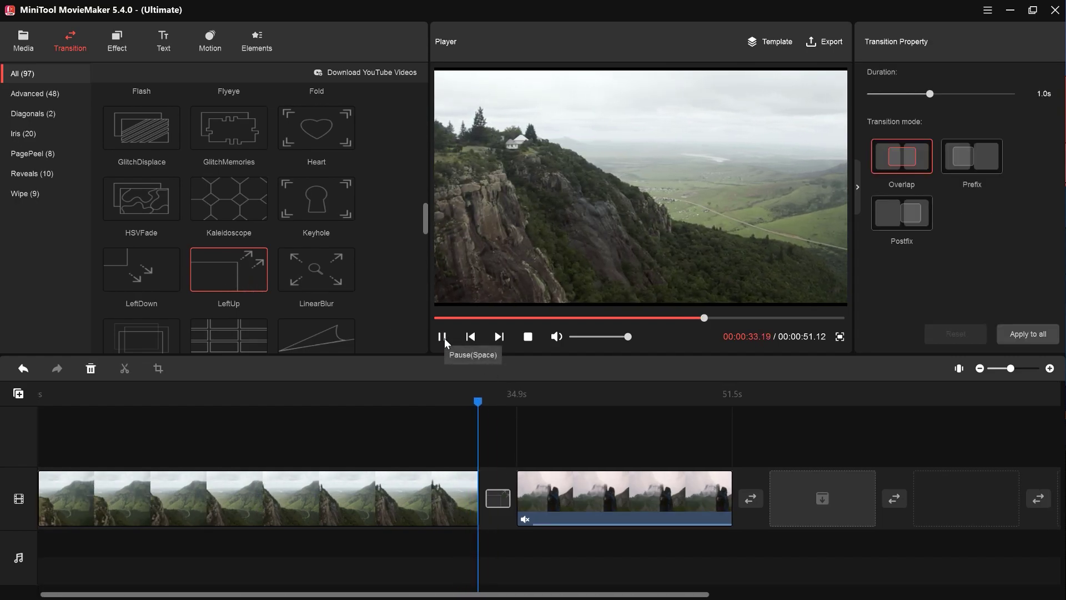
{"action": "left_click", "coordinate": [443, 339]}
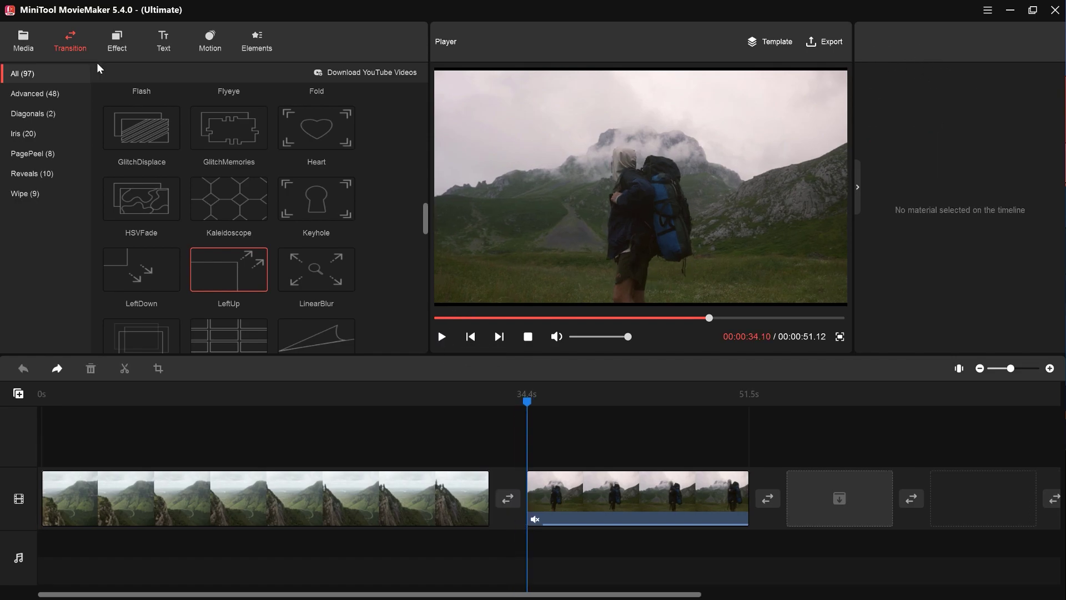
{"action": "left_click", "coordinate": [117, 39]}
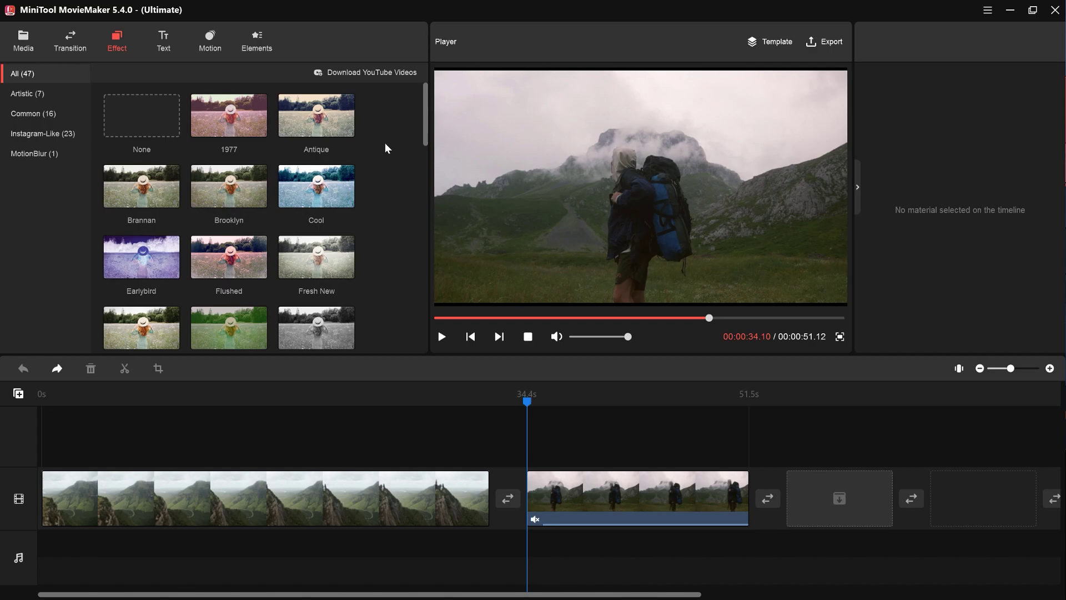
{"action": "scroll", "coordinate": [385, 142], "scroll_direction": "down", "scroll_amount": 2}
{"action": "scroll", "coordinate": [385, 143], "scroll_direction": "down", "scroll_amount": 2}
{"action": "scroll", "coordinate": [385, 142], "scroll_direction": "down", "scroll_amount": 2}
{"action": "scroll", "coordinate": [385, 143], "scroll_direction": "down", "scroll_amount": 2}
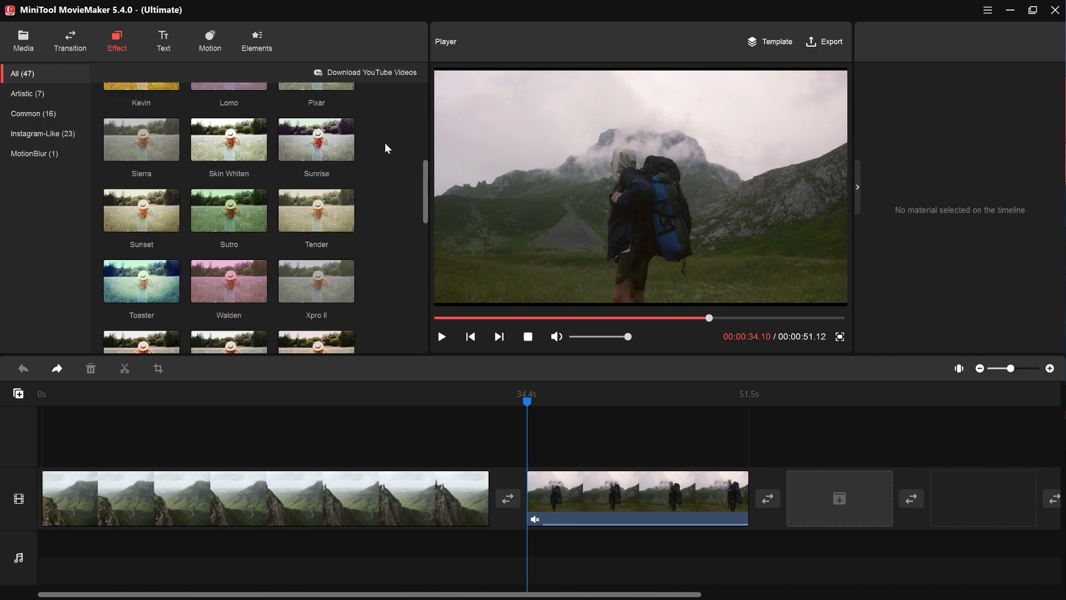
{"action": "scroll", "coordinate": [384, 142], "scroll_direction": "down", "scroll_amount": 3}
{"action": "scroll", "coordinate": [385, 142], "scroll_direction": "down", "scroll_amount": 3}
{"action": "scroll", "coordinate": [385, 142], "scroll_direction": "down", "scroll_amount": 2}
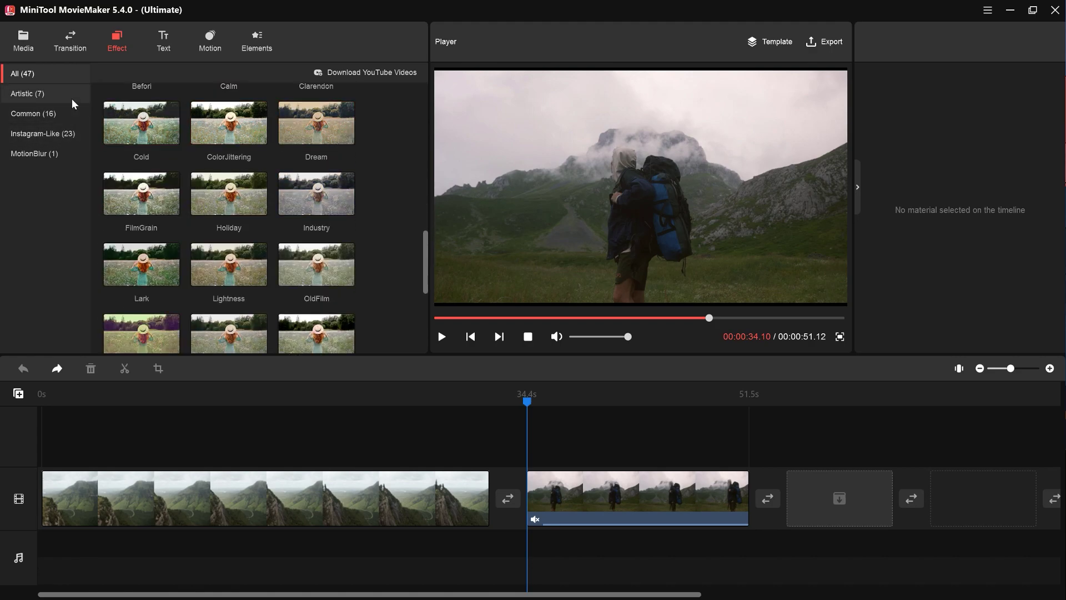
{"action": "scroll", "coordinate": [398, 187], "scroll_direction": "down", "scroll_amount": 3}
{"action": "scroll", "coordinate": [398, 188], "scroll_direction": "down", "scroll_amount": 3}
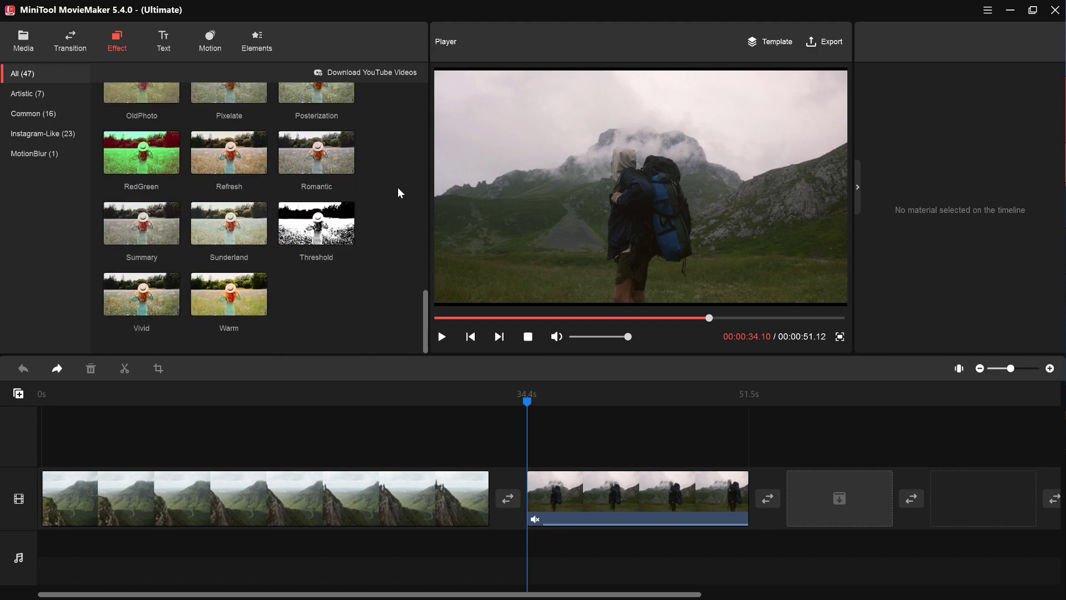
{"action": "mouse_move", "coordinate": [142, 223]}
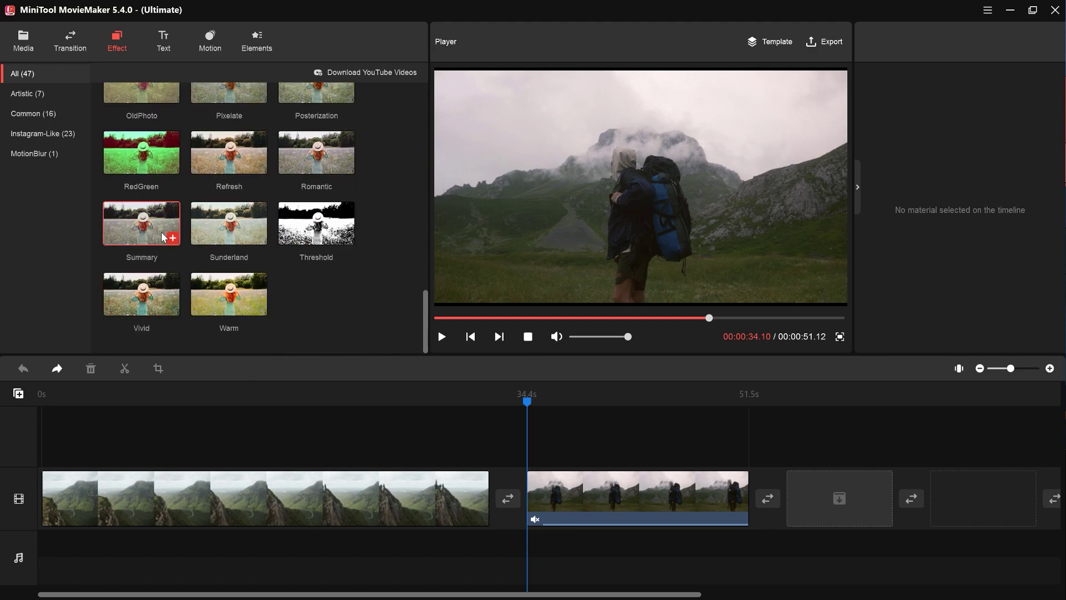
Add the Summary filter to the second hiker clip and select the clip to check it
{"action": "left_click", "coordinate": [172, 239]}
{"action": "left_click", "coordinate": [589, 498]}
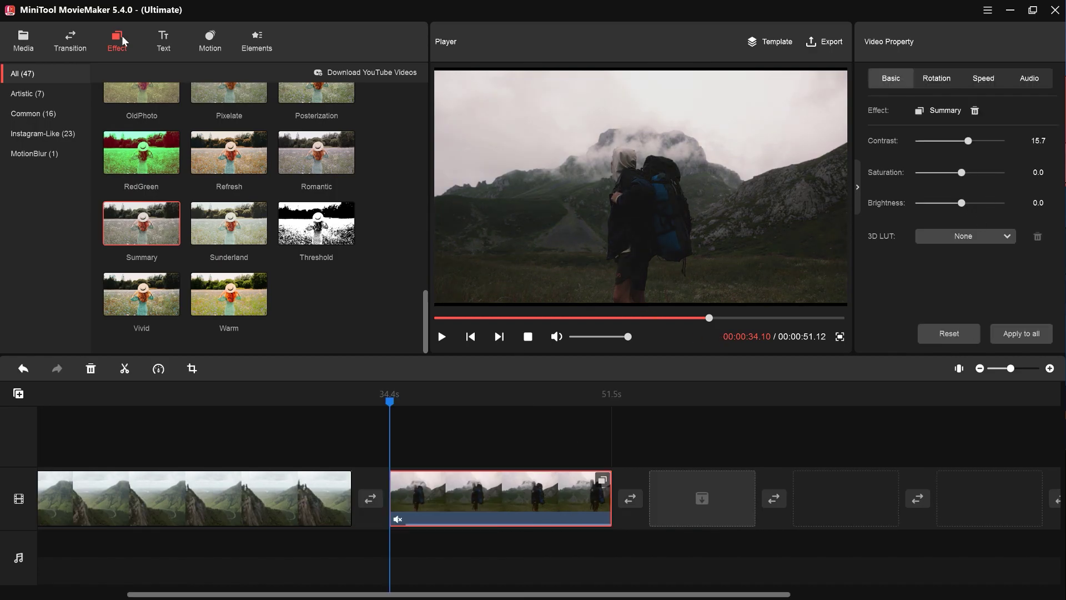
{"action": "left_click", "coordinate": [165, 42]}
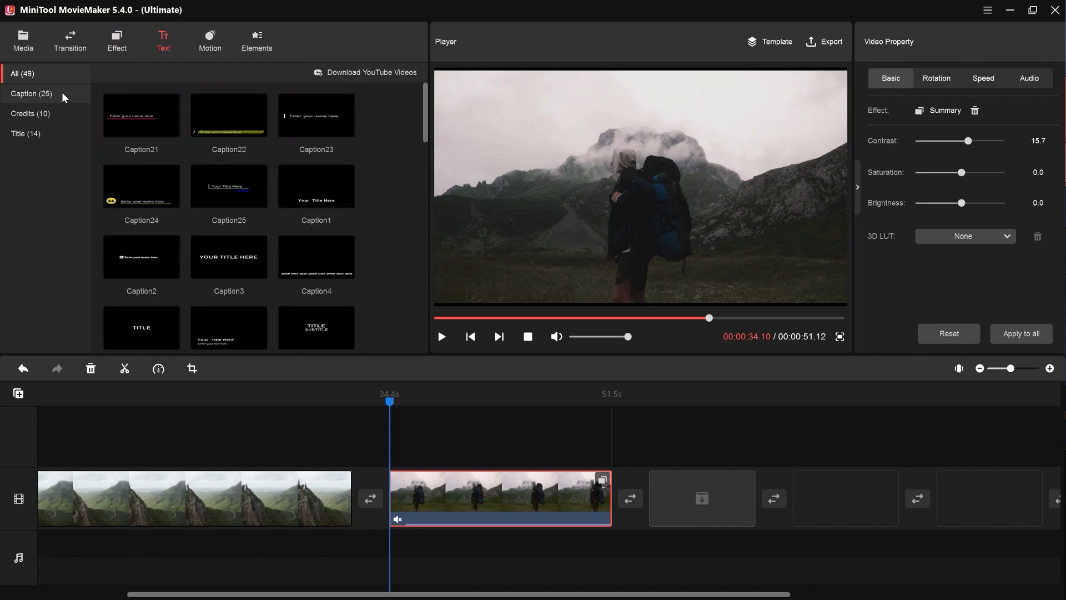
From the Caption templates, place Caption10 above the hiker clip and preview it
{"action": "left_click", "coordinate": [45, 96]}
{"action": "left_click", "coordinate": [54, 115]}
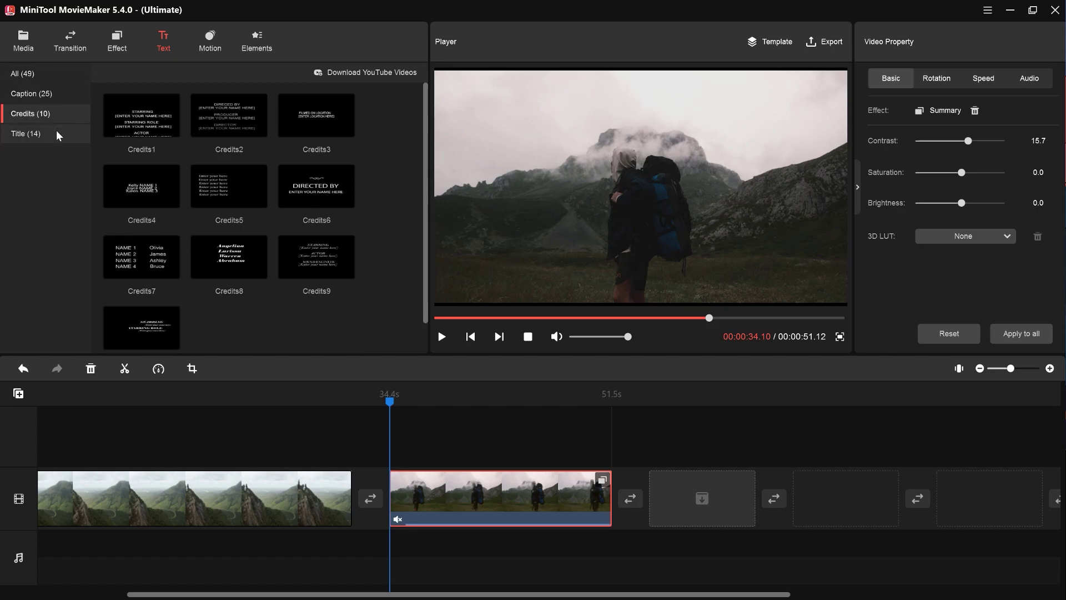
{"action": "left_click", "coordinate": [33, 94]}
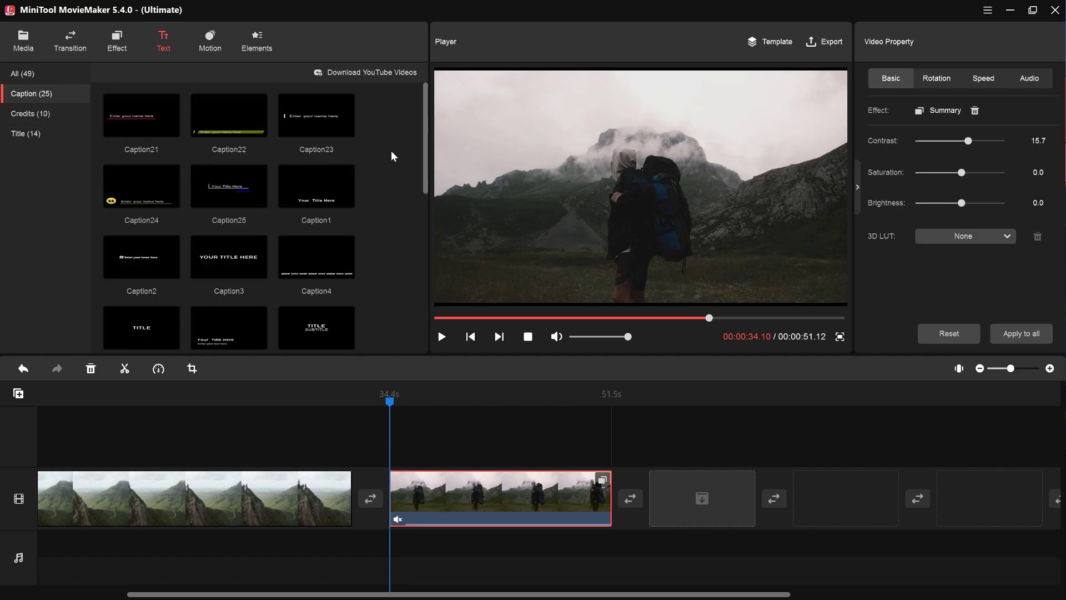
{"action": "scroll", "coordinate": [391, 151], "scroll_direction": "down", "scroll_amount": 1}
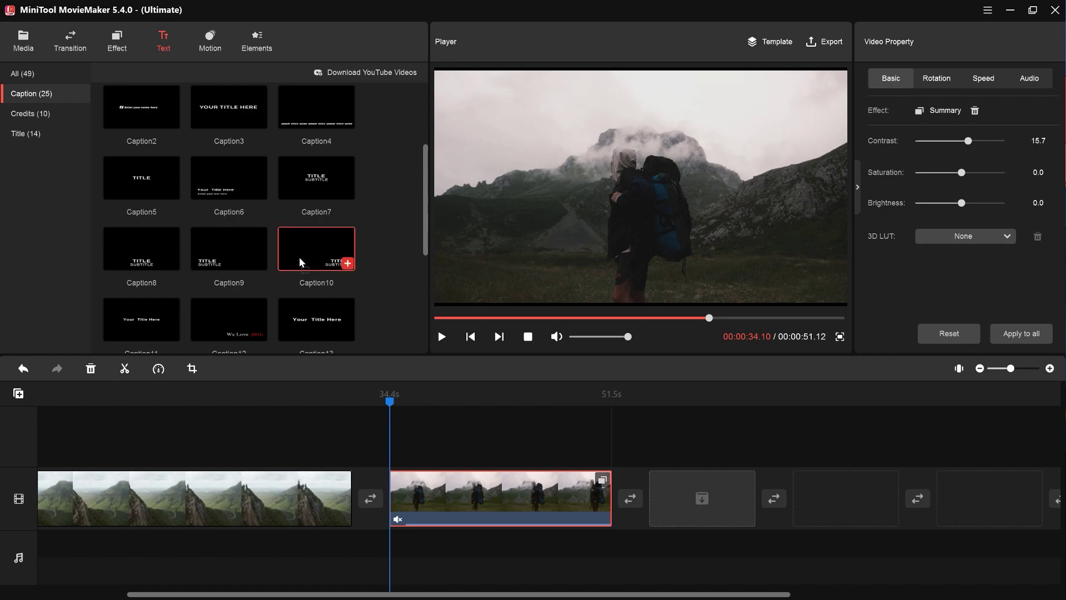
{"action": "mouse_move", "coordinate": [316, 249]}
{"action": "left_mouse_down"}
{"action": "mouse_move", "coordinate": [445, 483]}
{"action": "mouse_move", "coordinate": [454, 450]}
{"action": "left_mouse_up"}
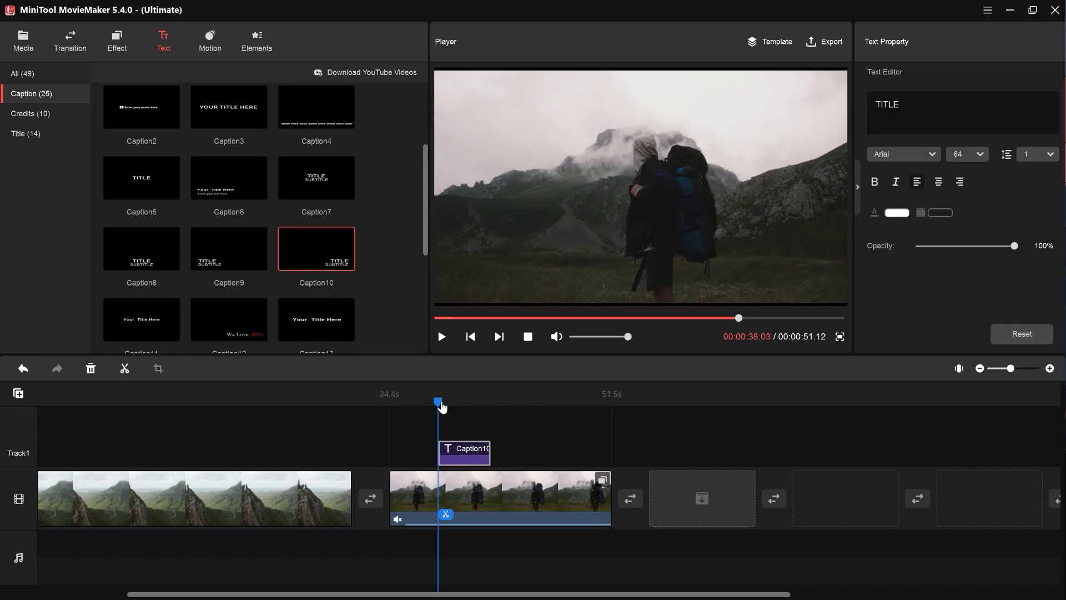
{"action": "left_click", "coordinate": [444, 399]}
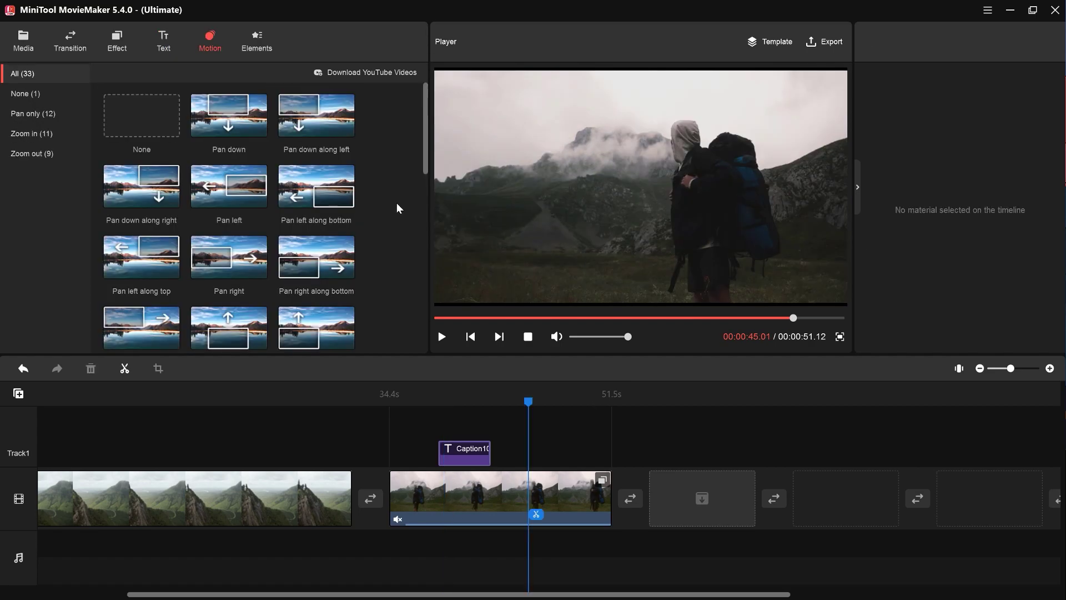
{"action": "scroll", "coordinate": [396, 233], "scroll_direction": "down", "scroll_amount": 2}
{"action": "scroll", "coordinate": [395, 233], "scroll_direction": "down", "scroll_amount": 2}
{"action": "scroll", "coordinate": [387, 231], "scroll_direction": "down", "scroll_amount": 2}
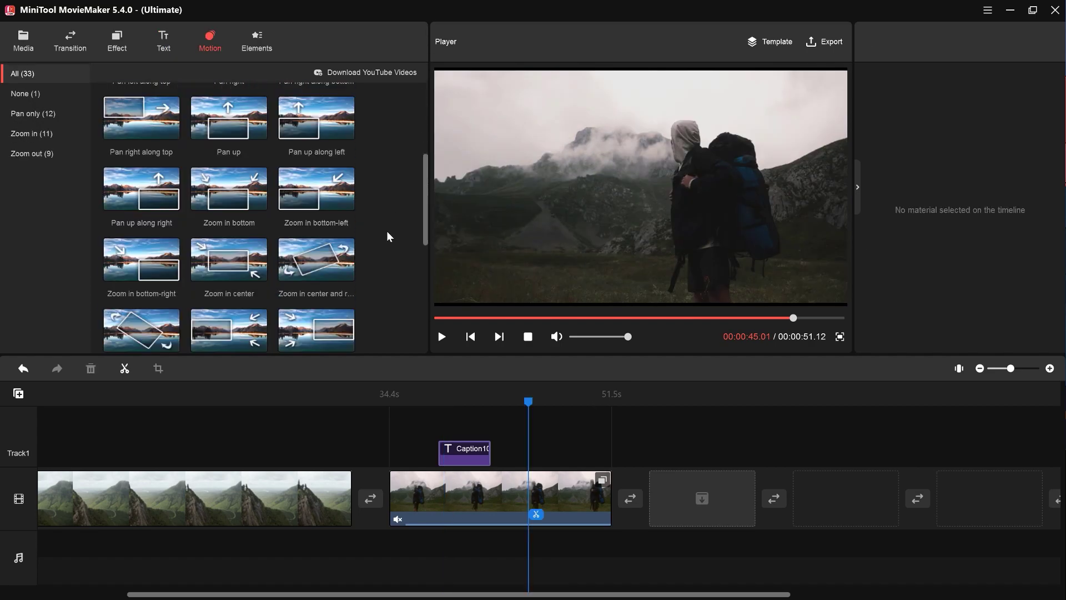
{"action": "scroll", "coordinate": [386, 230], "scroll_direction": "down", "scroll_amount": 2}
{"action": "scroll", "coordinate": [387, 231], "scroll_direction": "down", "scroll_amount": 2}
{"action": "scroll", "coordinate": [387, 231], "scroll_direction": "down", "scroll_amount": 2}
{"action": "scroll", "coordinate": [387, 231], "scroll_direction": "down", "scroll_amount": 2}
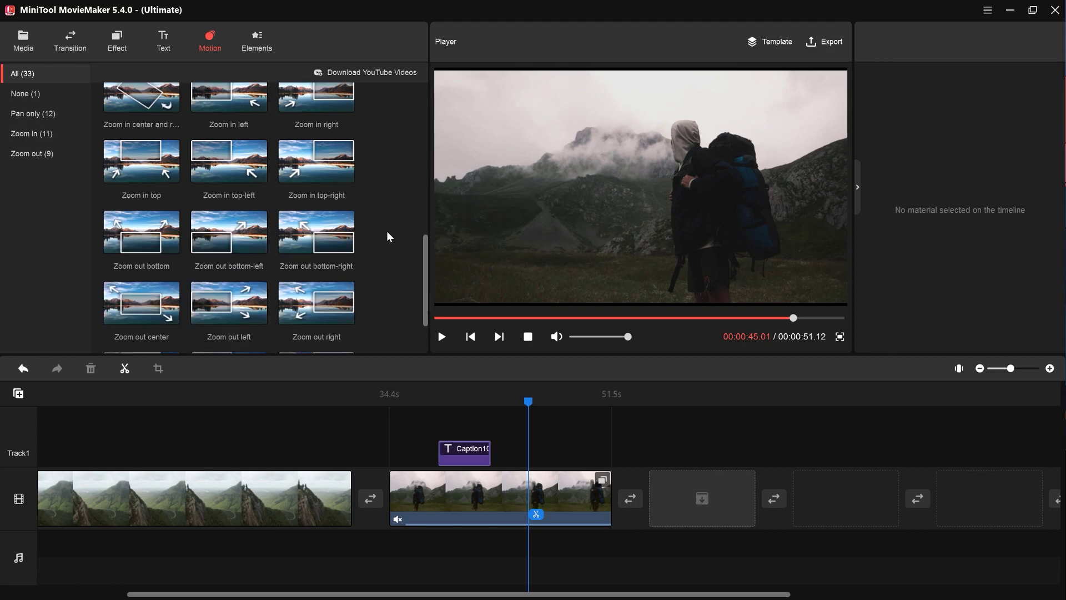
{"action": "scroll", "coordinate": [387, 230], "scroll_direction": "down", "scroll_amount": 2}
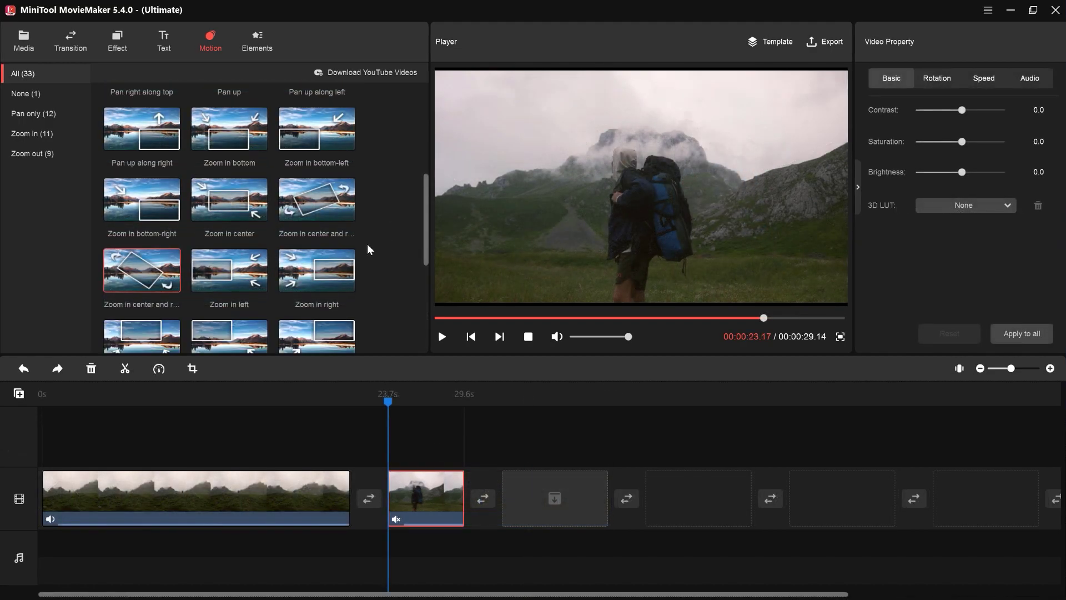
Drag Zoom in center and rotate right, then Pan right, onto the hiker clip
{"action": "left_click_drag", "start_coordinate": [133, 275], "coordinate": [431, 490]}
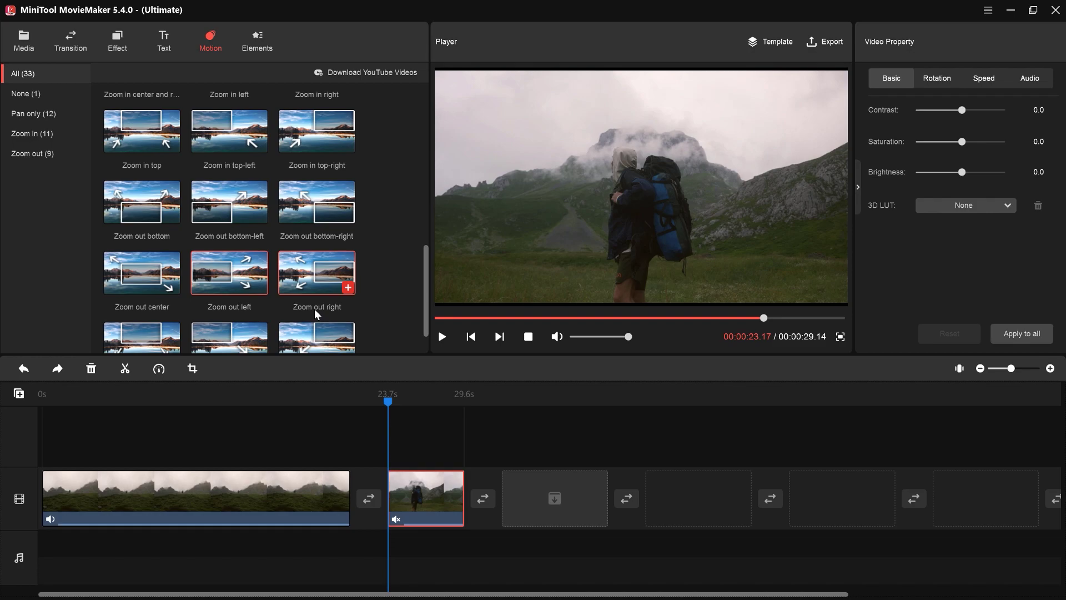
{"action": "scroll", "coordinate": [314, 309], "scroll_direction": "up", "scroll_amount": 5}
{"action": "left_click_drag", "start_coordinate": [229, 167], "coordinate": [426, 497]}
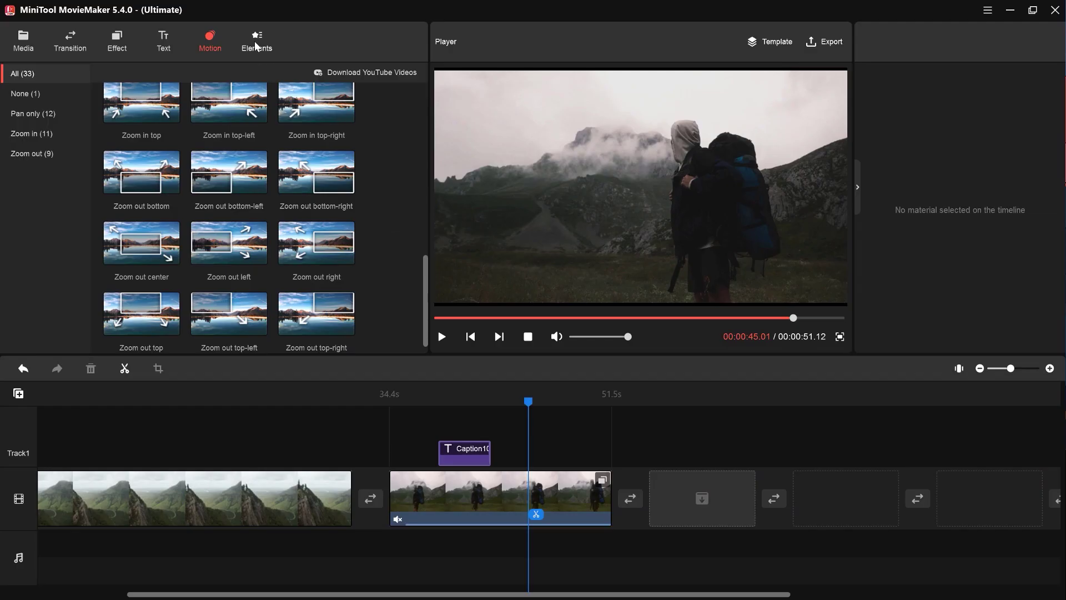
Place Subscribe 2 on Track1, scale it to about 282%, move it left, and preview
{"action": "left_click", "coordinate": [253, 41]}
{"action": "scroll", "coordinate": [377, 128], "scroll_direction": "down", "scroll_amount": 1}
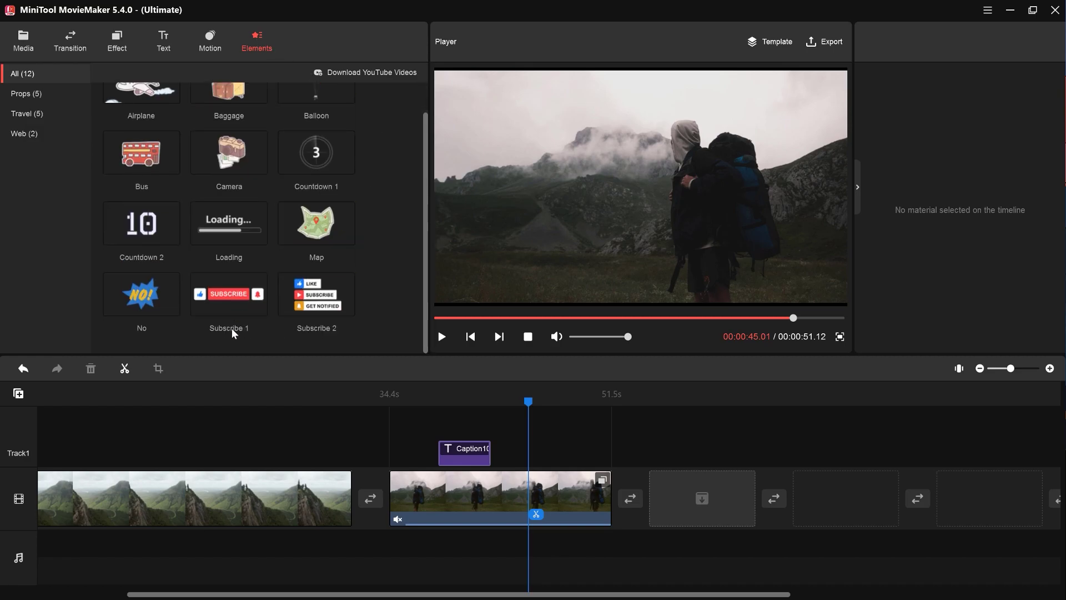
{"action": "left_click", "coordinate": [317, 294]}
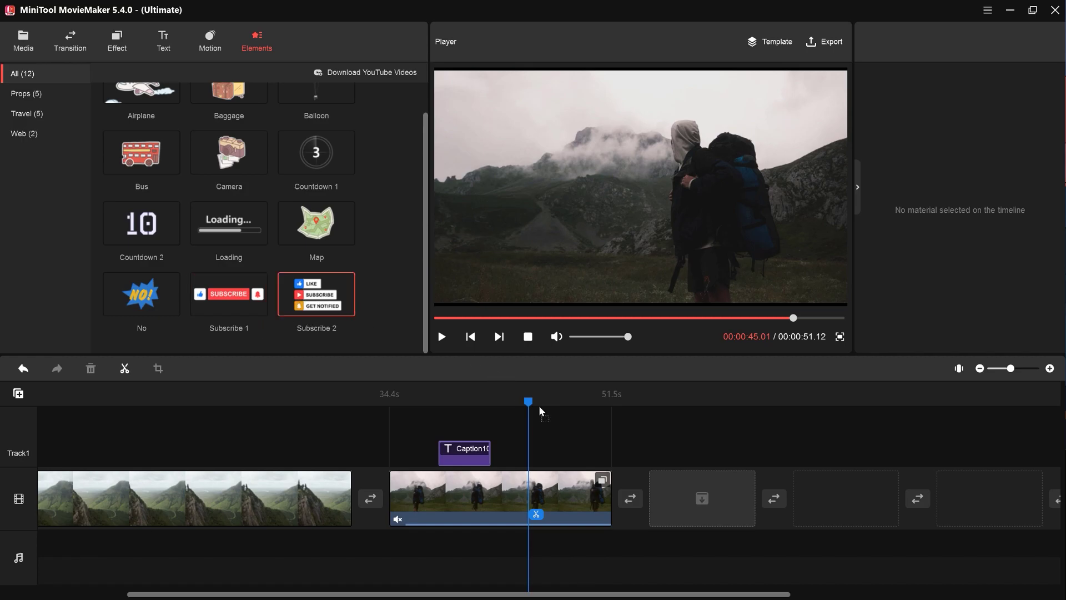
{"action": "left_click_drag", "start_coordinate": [580, 450], "coordinate": [581, 450]}
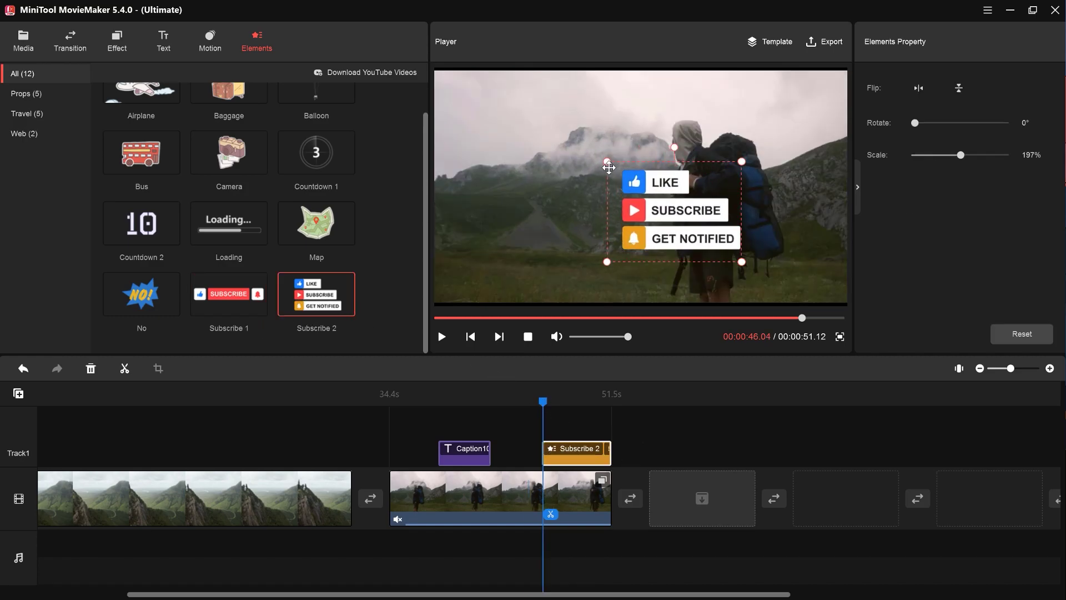
{"action": "left_click_drag", "start_coordinate": [723, 248], "coordinate": [751, 271]}
{"action": "left_click_drag", "start_coordinate": [650, 208], "coordinate": [550, 221]}
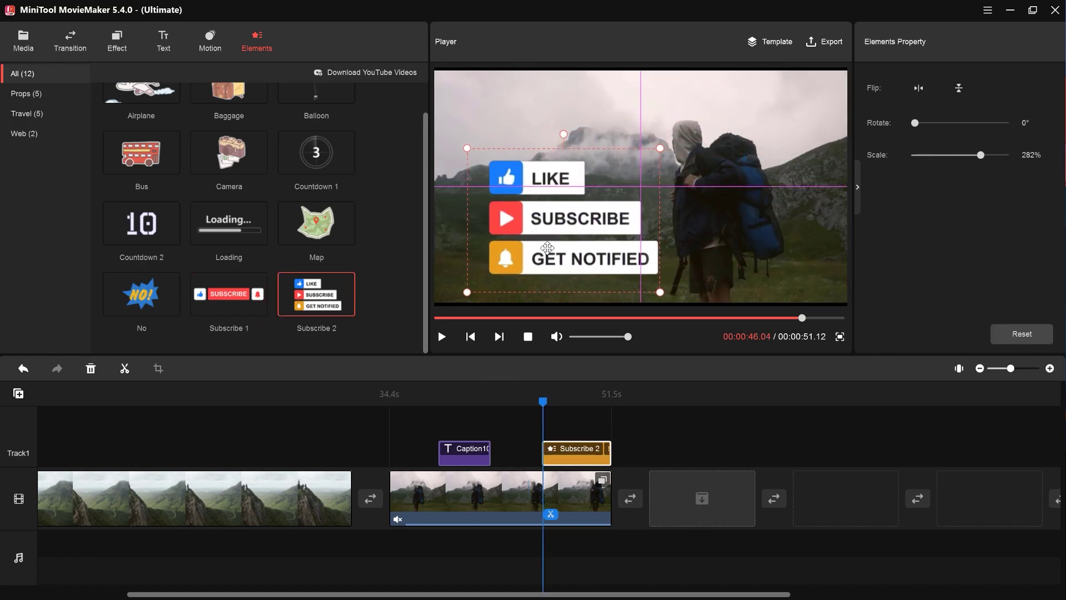
{"action": "left_click", "coordinate": [443, 337]}
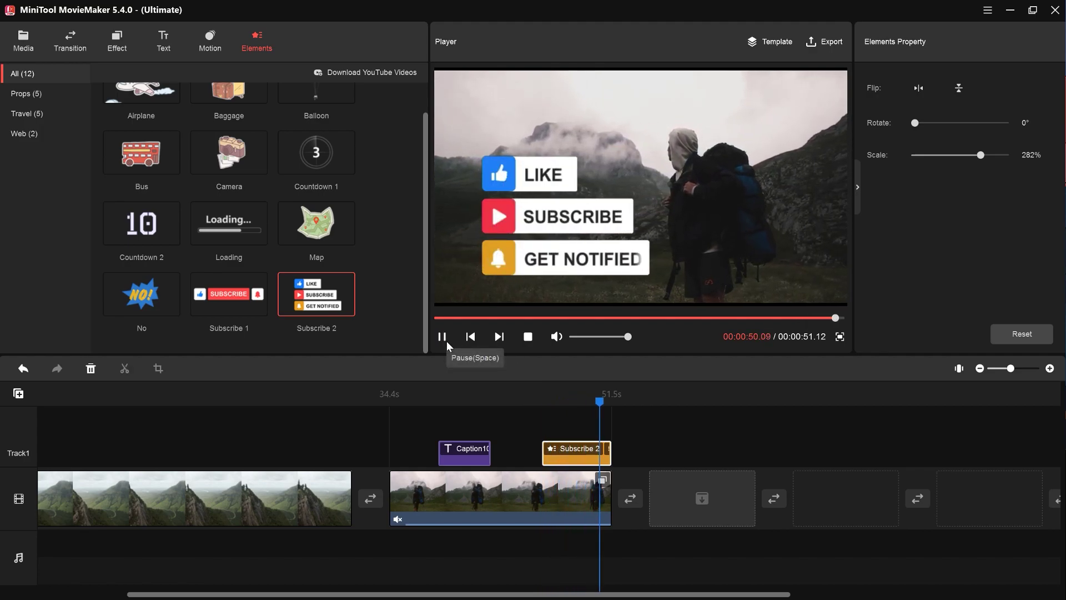
{"action": "left_click", "coordinate": [443, 337]}
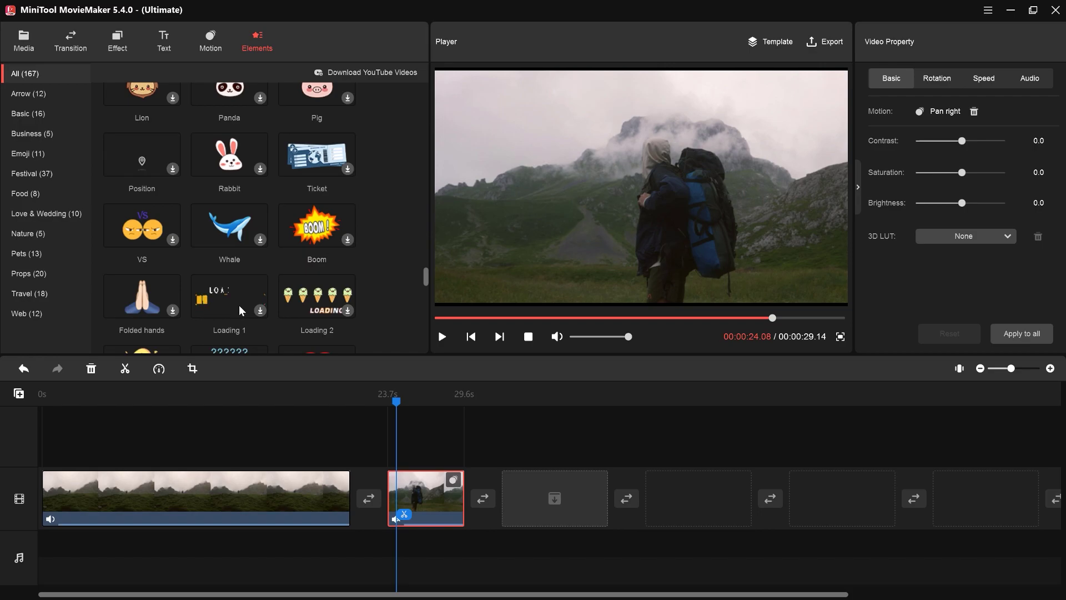
{"action": "mouse_move", "coordinate": [229, 296]}
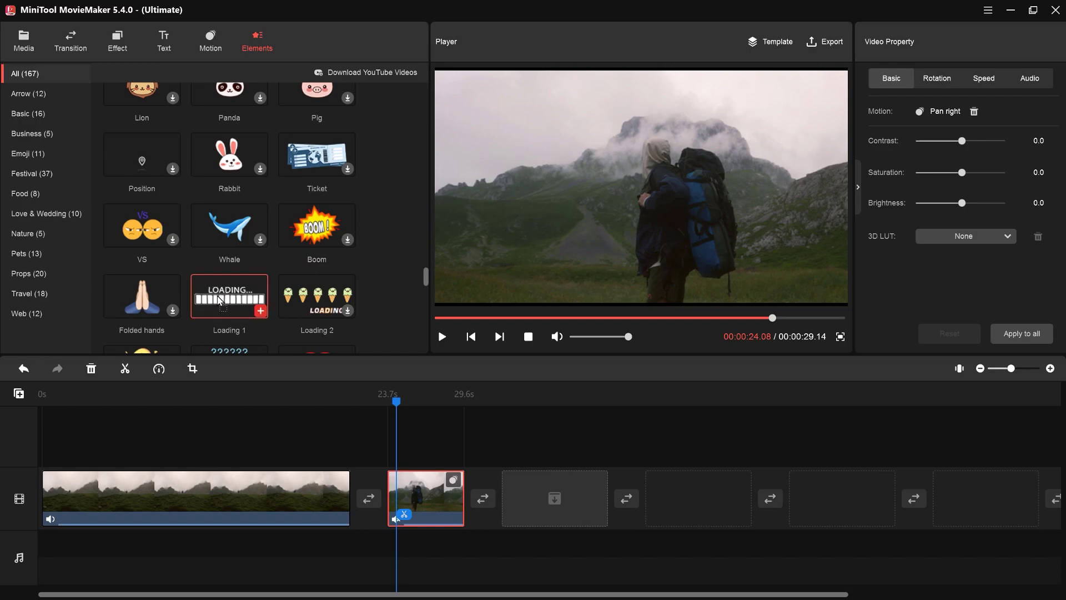
Add Loading 1 over the second clip, enlarge it, lower it, and preview
{"action": "left_click_drag", "start_coordinate": [221, 300], "coordinate": [402, 451]}
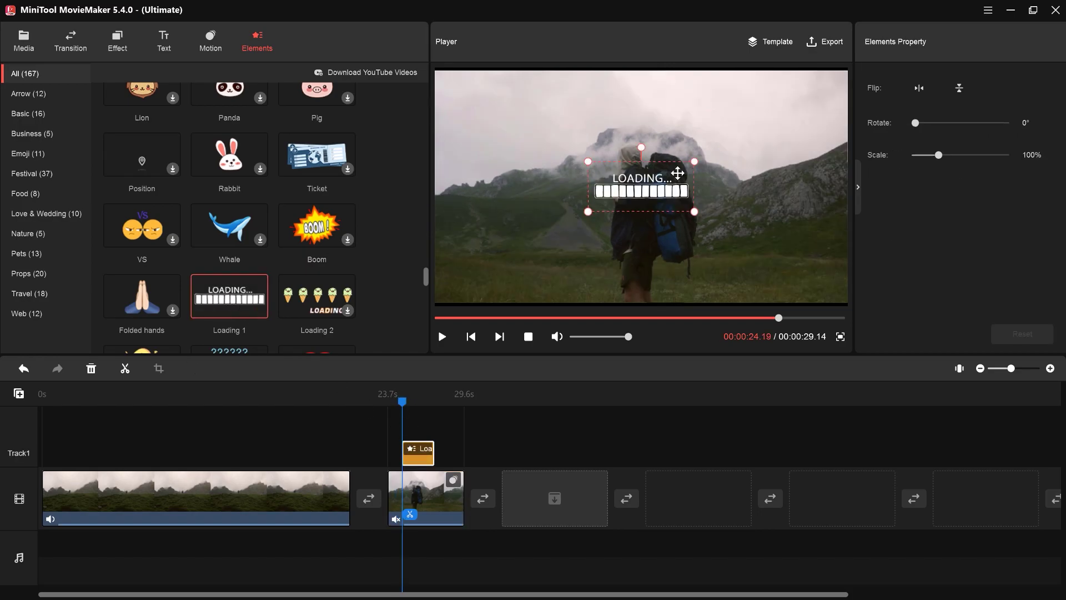
{"action": "left_click_drag", "start_coordinate": [587, 211], "coordinate": [467, 275]}
{"action": "left_click_drag", "start_coordinate": [584, 241], "coordinate": [602, 274]}
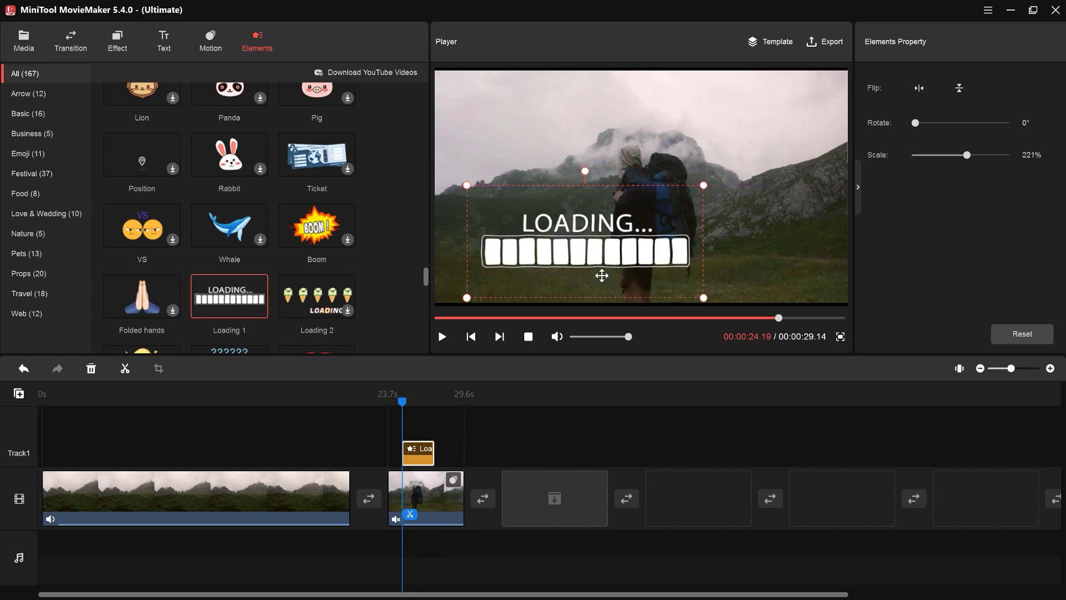
{"action": "left_click", "coordinate": [433, 426]}
{"action": "key", "text": "space"}
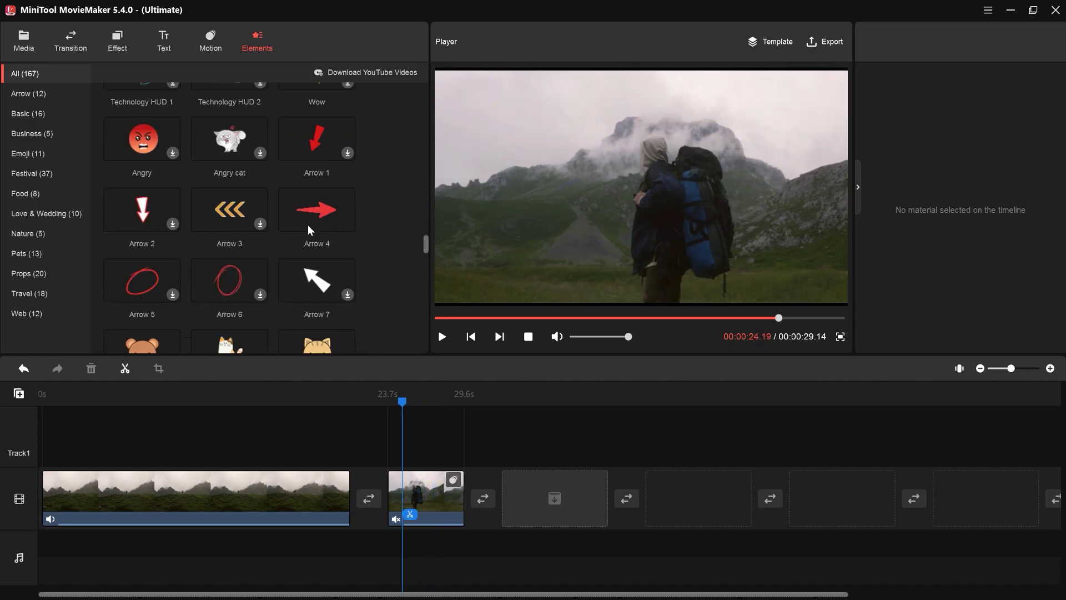
Add Arrow 4, resize it to about 146%, rotate it to 311° toward the hiker, and preview
{"action": "left_click_drag", "start_coordinate": [308, 218], "coordinate": [370, 347]}
{"action": "left_click_drag", "start_coordinate": [396, 453], "coordinate": [398, 453]}
{"action": "left_click", "coordinate": [397, 403]}
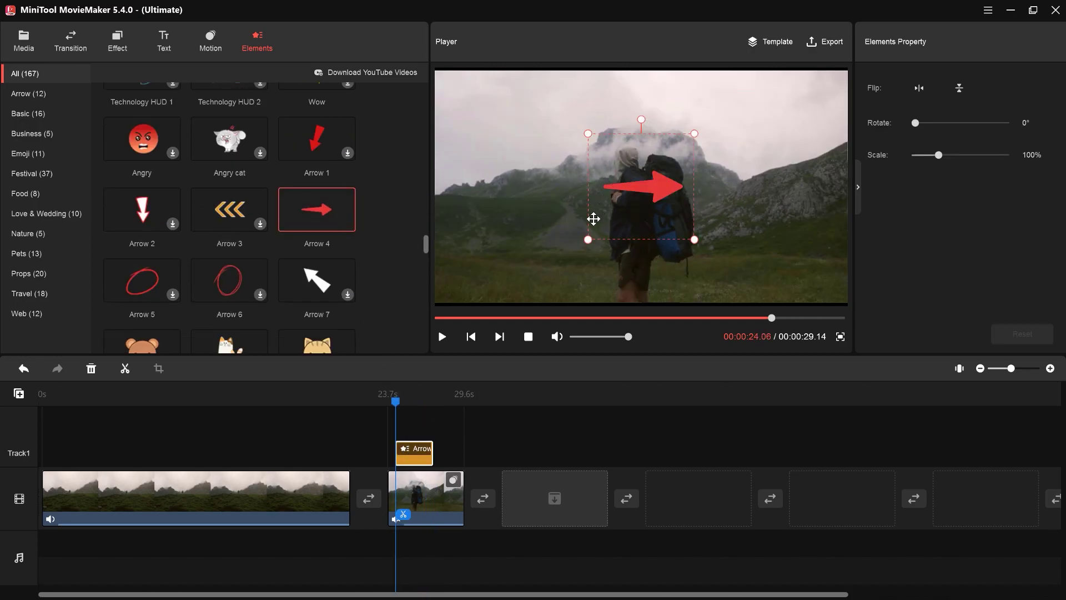
{"action": "left_click_drag", "start_coordinate": [588, 240], "coordinate": [540, 288]}
{"action": "left_click_drag", "start_coordinate": [695, 133], "coordinate": [671, 156]}
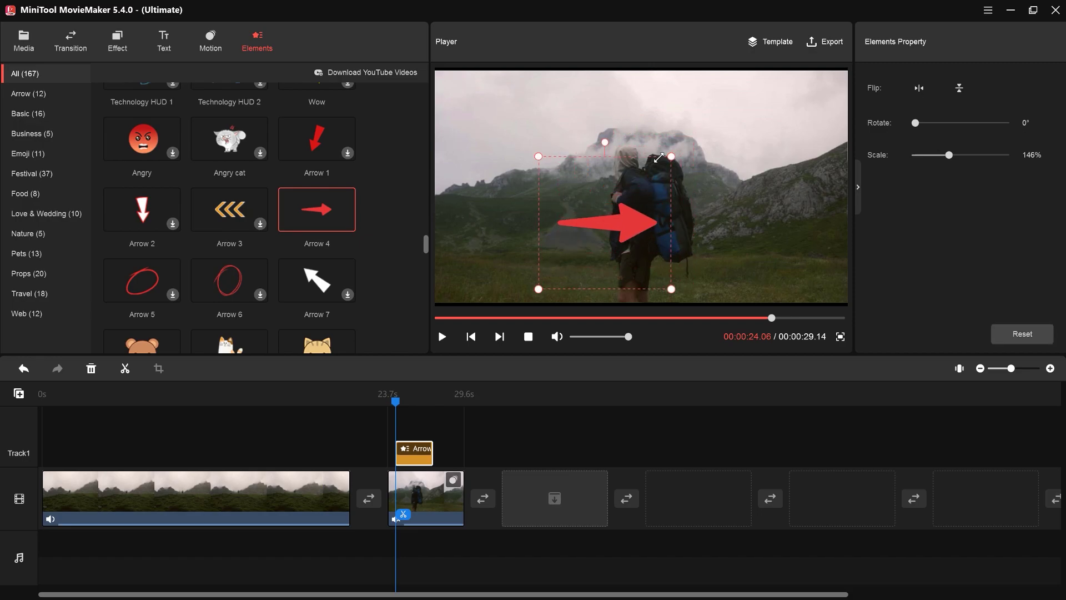
{"action": "left_click_drag", "start_coordinate": [549, 154], "coordinate": [533, 192]}
{"action": "left_click_drag", "start_coordinate": [601, 221], "coordinate": [570, 225]}
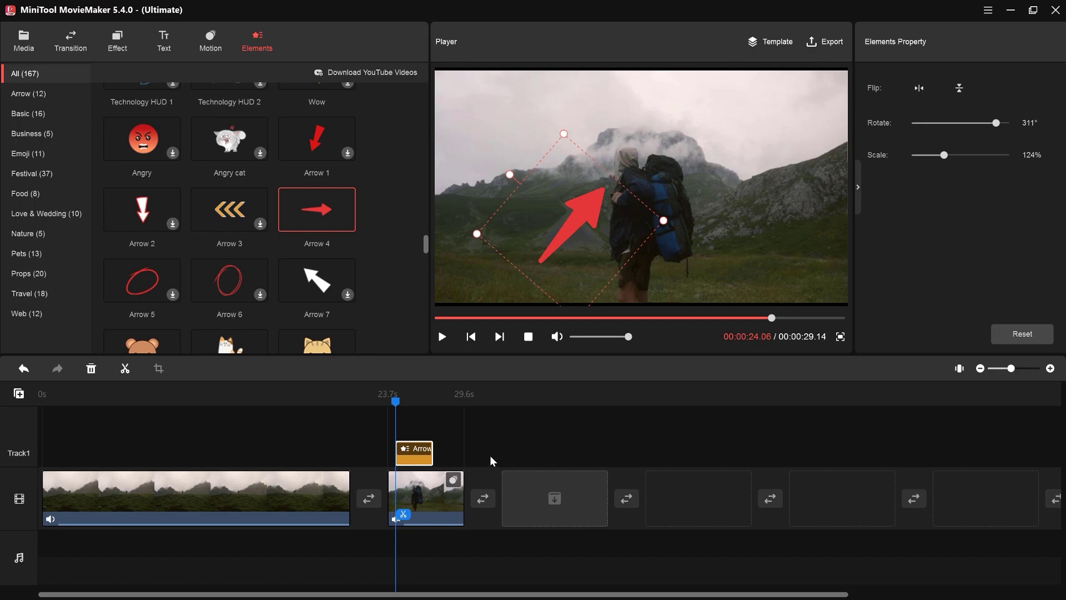
{"action": "key", "text": "space"}
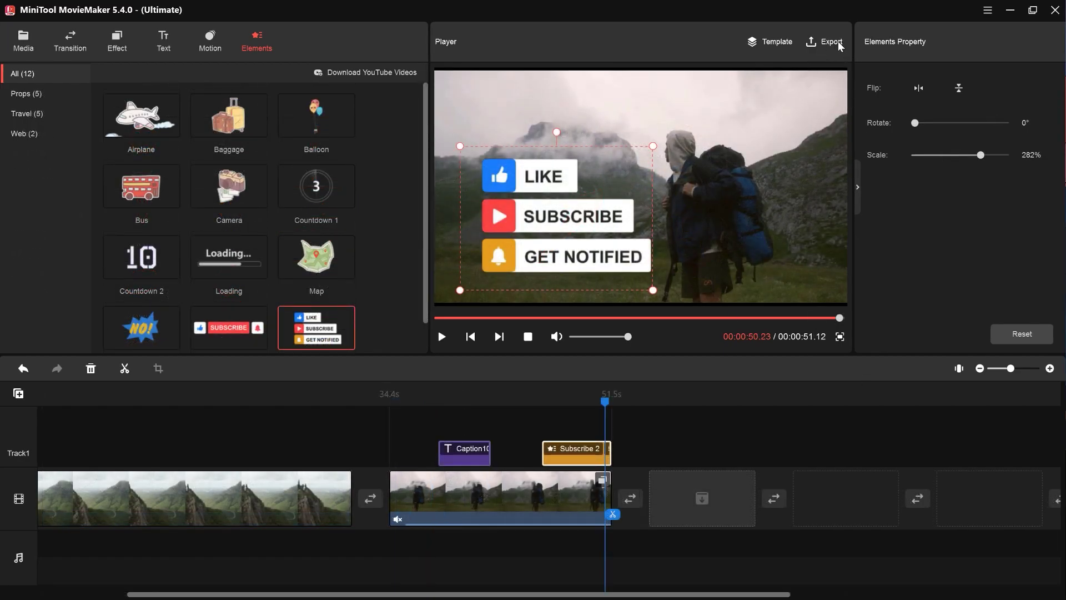
{"action": "left_click", "coordinate": [769, 44]}
{"action": "scroll", "coordinate": [872, 219], "scroll_direction": "down", "scroll_amount": 3}
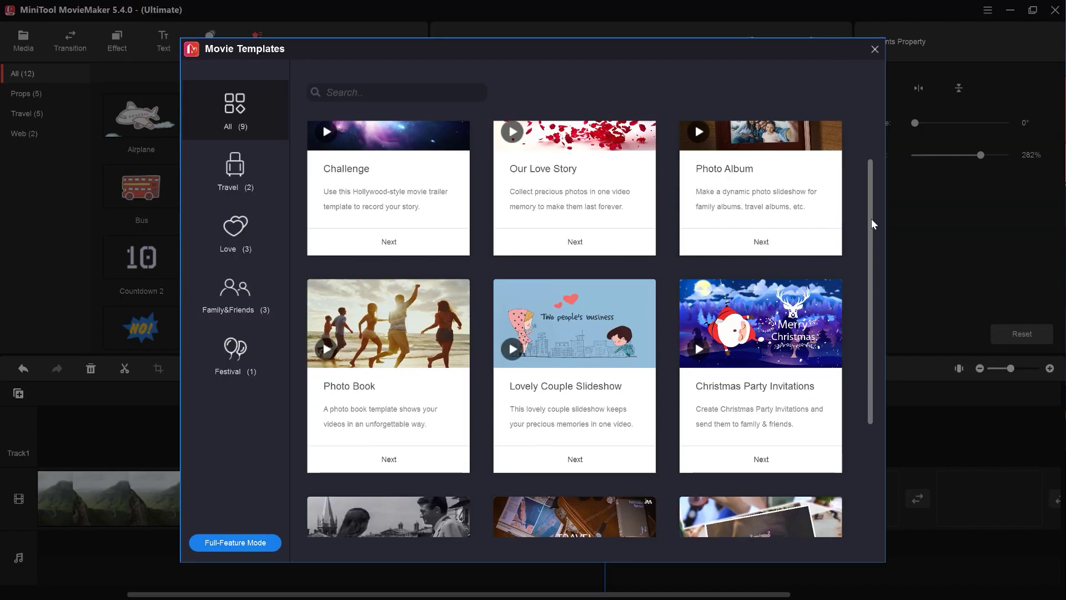
{"action": "scroll", "coordinate": [859, 213], "scroll_direction": "down", "scroll_amount": 1}
{"action": "scroll", "coordinate": [858, 220], "scroll_direction": "up", "scroll_amount": 4}
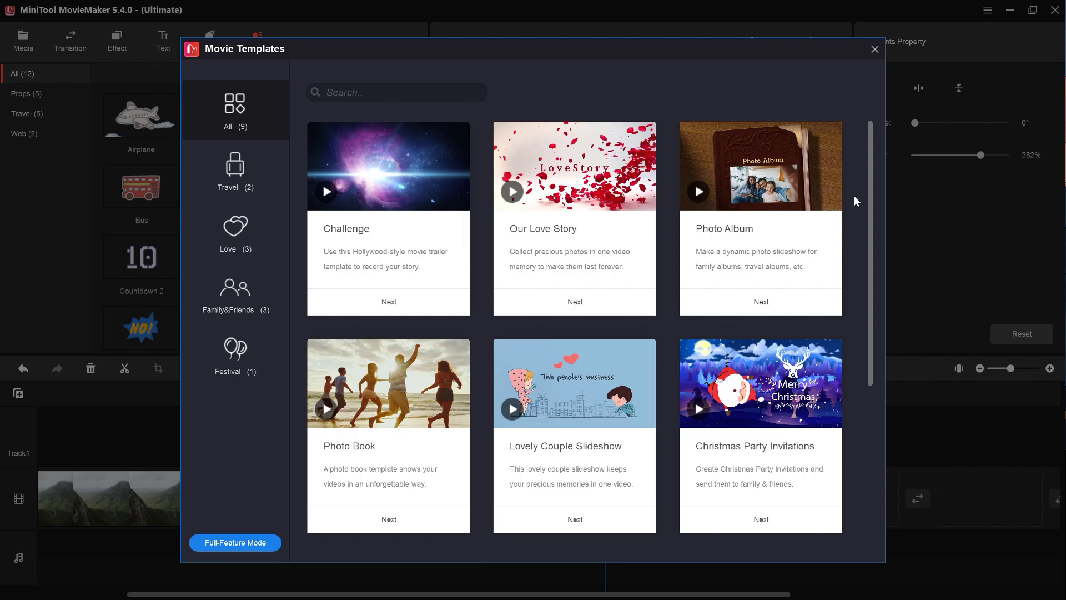
{"action": "left_click", "coordinate": [876, 50]}
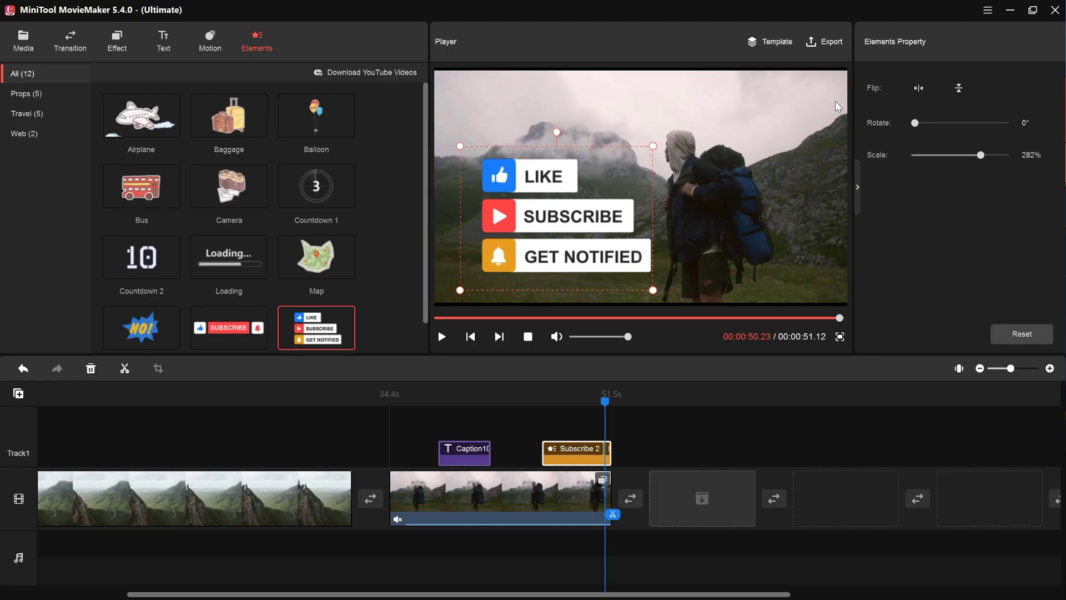
In the export options, try the Device target, then return to PC with MP4 format
{"action": "left_click", "coordinate": [836, 41]}
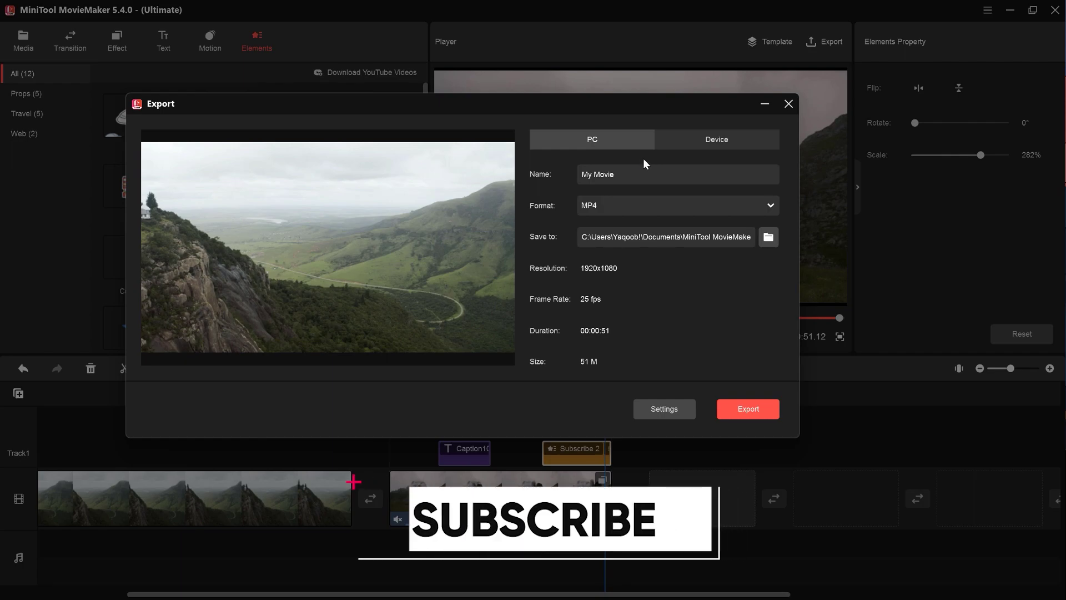
{"action": "left_click", "coordinate": [717, 140]}
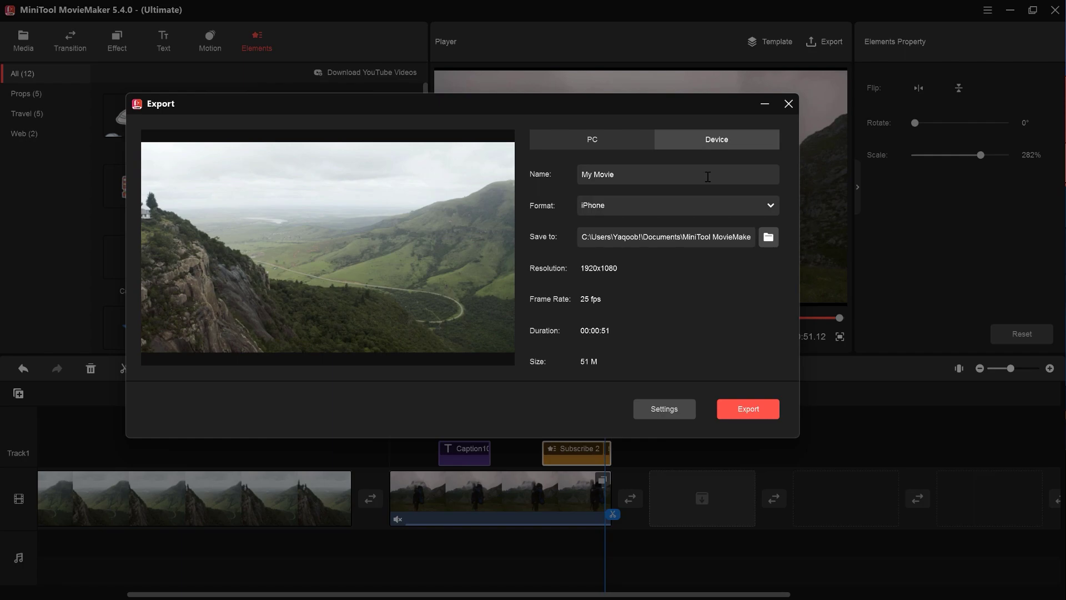
{"action": "left_click", "coordinate": [641, 143]}
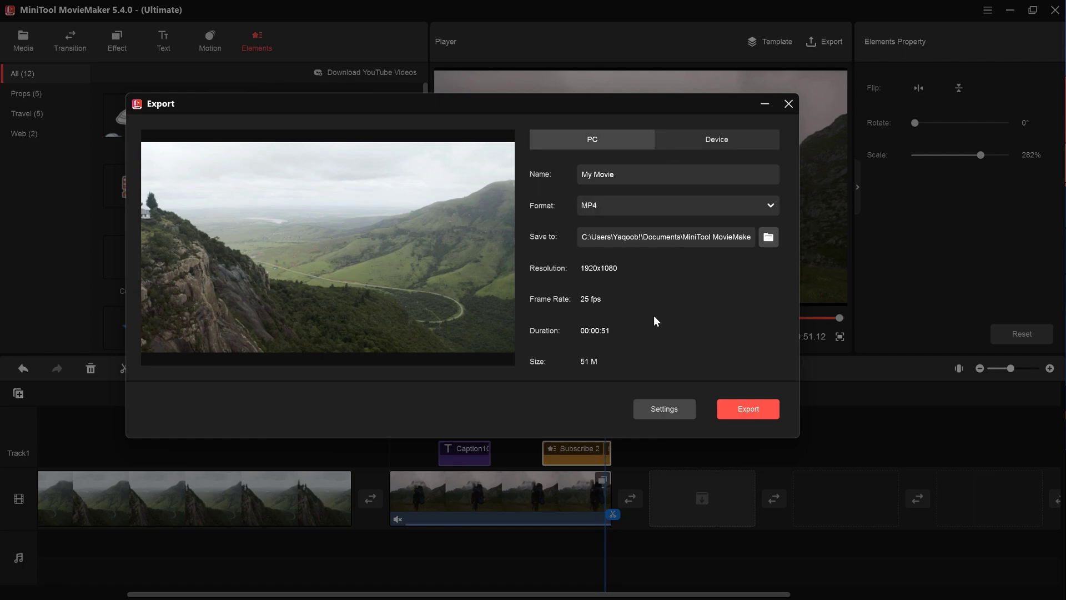
{"action": "left_click", "coordinate": [659, 206]}
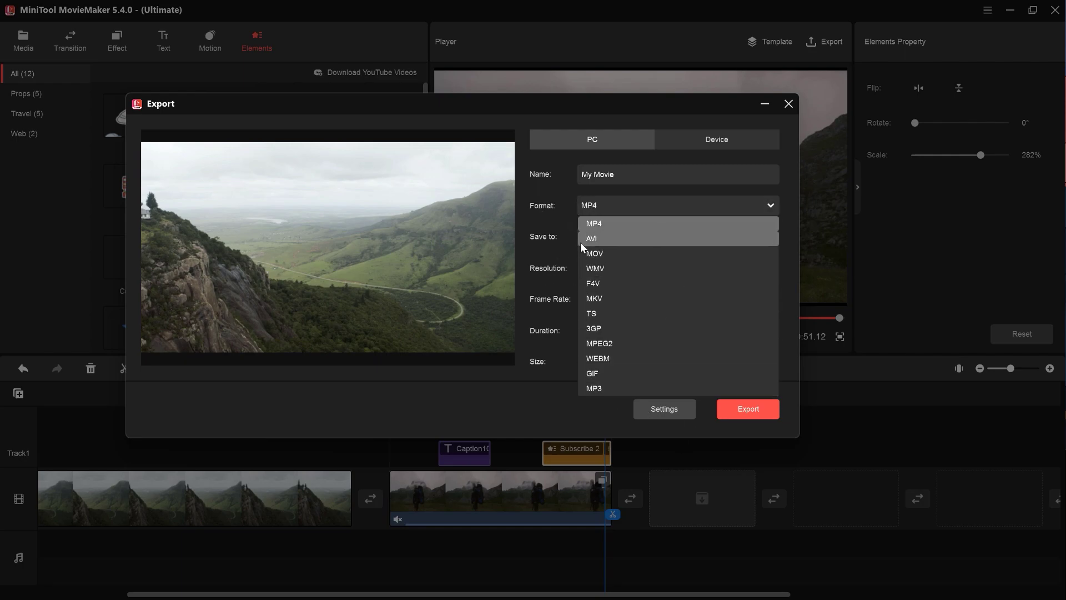
{"action": "left_click", "coordinate": [607, 224]}
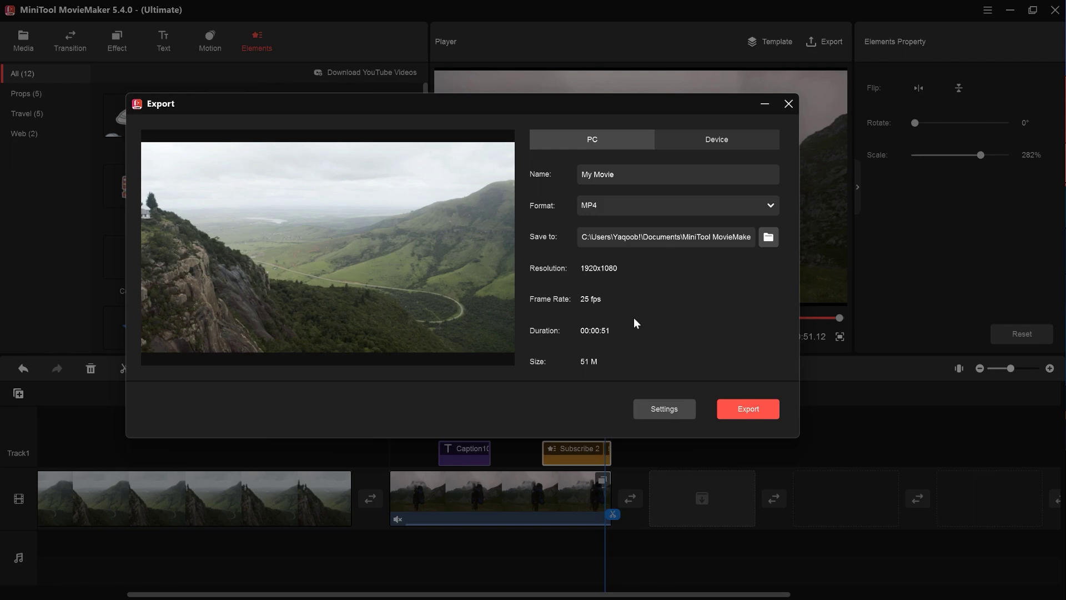
Choose Best quality, 80000 bit rate and 60 fps, keeping 1920x1080
{"action": "left_click", "coordinate": [678, 406]}
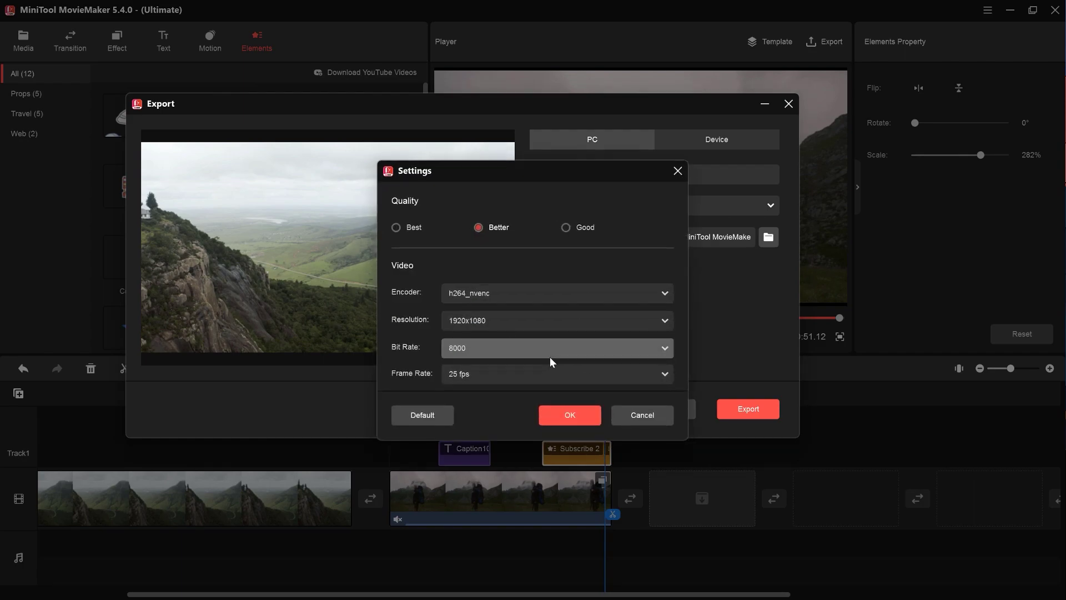
{"action": "left_click", "coordinate": [565, 374]}
{"action": "left_click", "coordinate": [491, 437]}
{"action": "left_click", "coordinate": [524, 349]}
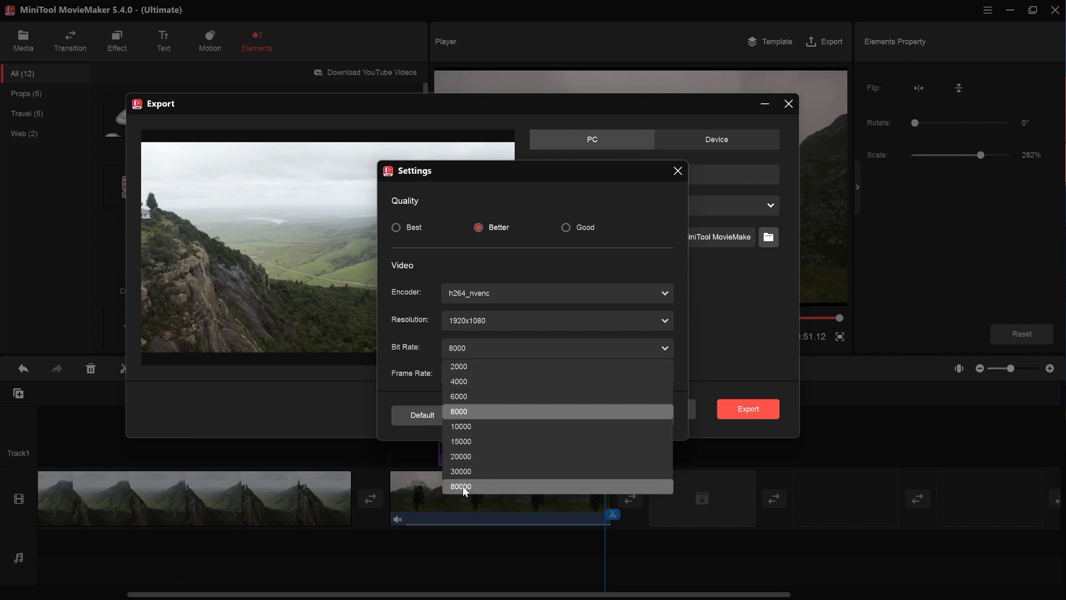
{"action": "left_click", "coordinate": [467, 326]}
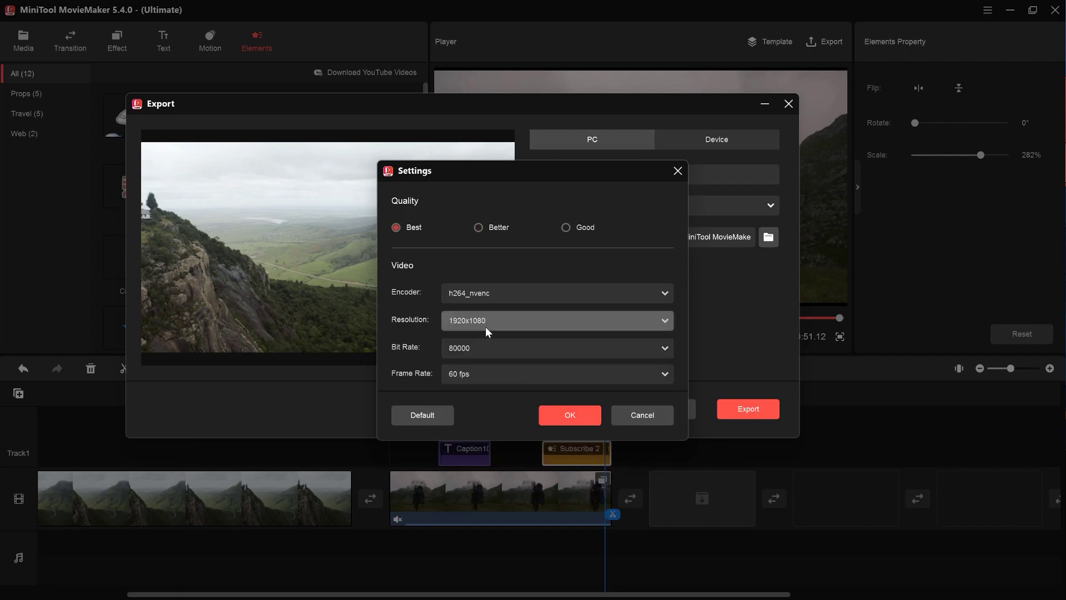
{"action": "left_click", "coordinate": [479, 328]}
{"action": "left_click", "coordinate": [487, 338]}
{"action": "left_click", "coordinate": [577, 413]}
Start exporting My Movie as a 1920x1080, 60 fps MP4 of about 499 MB
{"action": "left_click", "coordinate": [761, 411]}
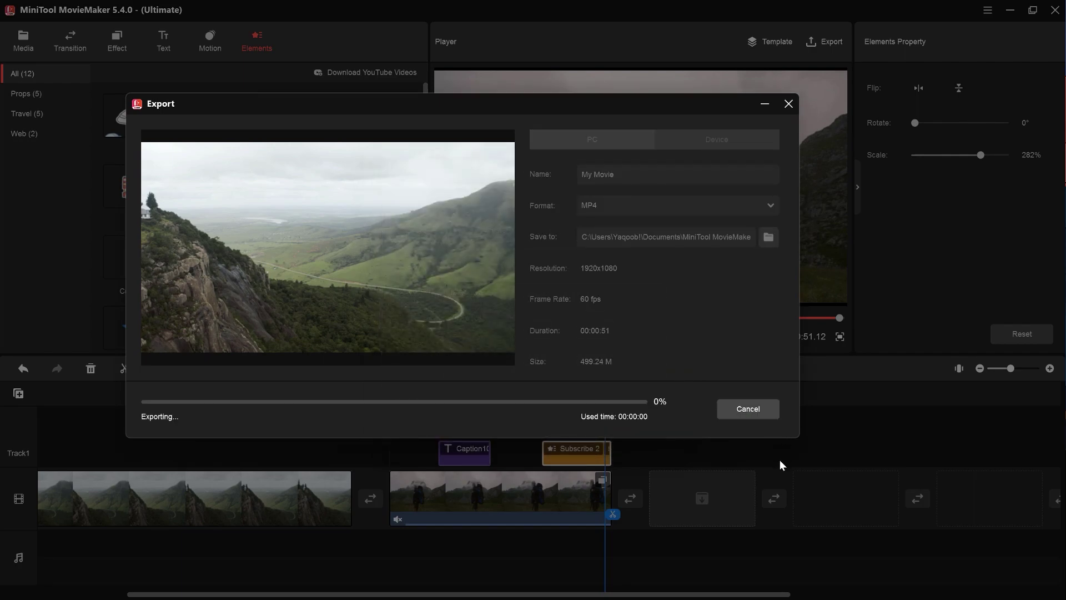